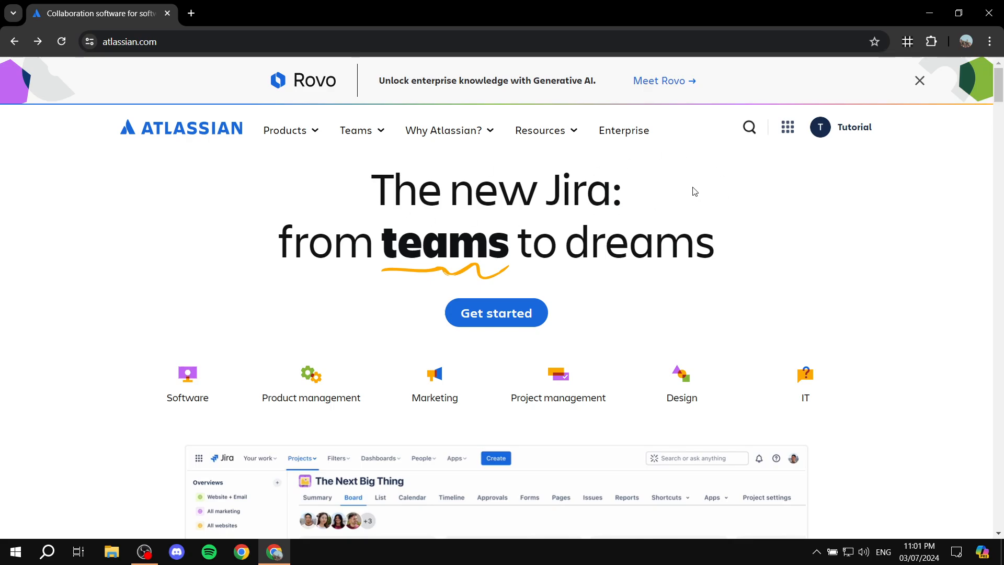
Step: Get started with Jira from the Atlassian homepage, go to the existing Jira site and open its projects list
{"action": "left_click", "coordinate": [504, 312]}
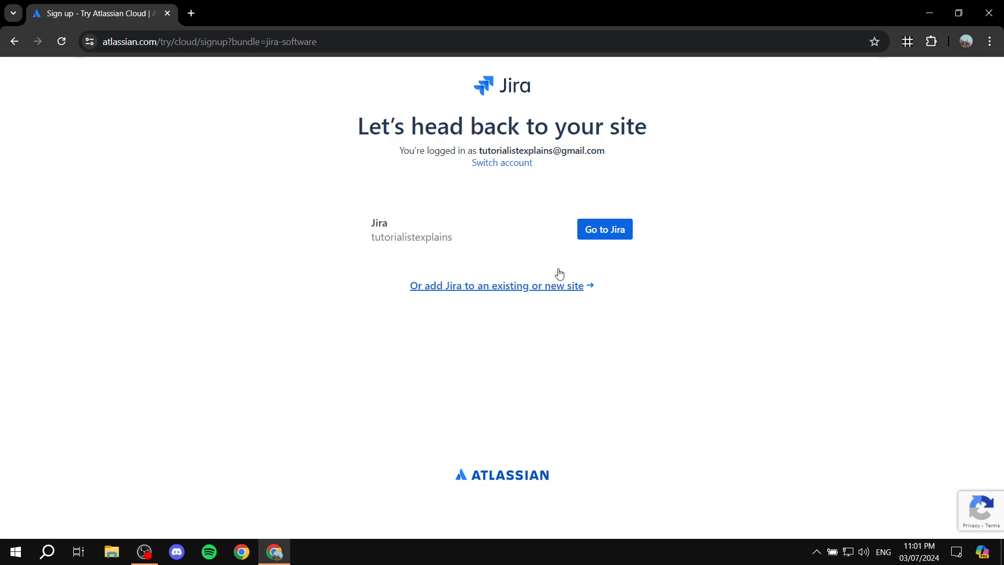
{"action": "left_click", "coordinate": [601, 231]}
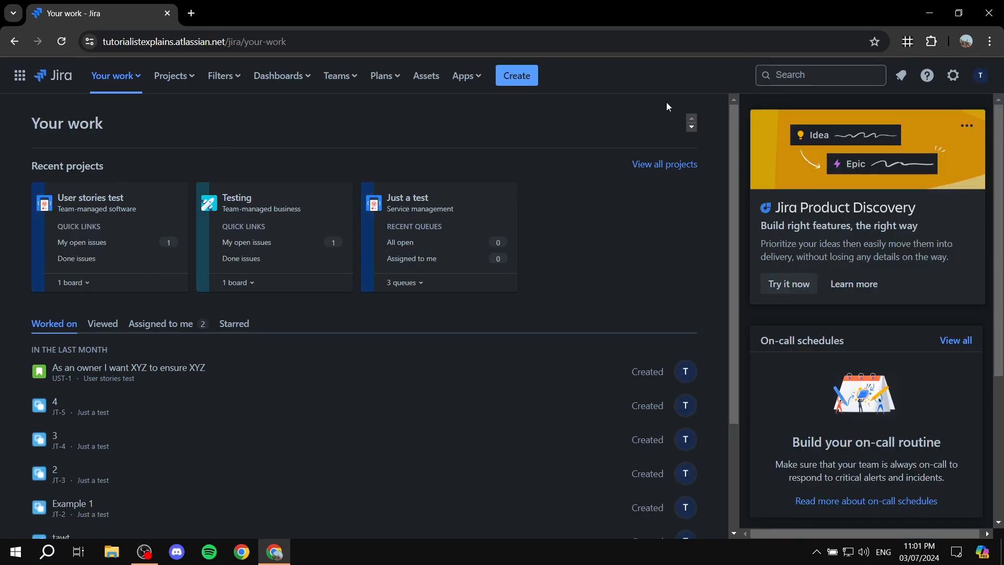
{"action": "left_click", "coordinate": [180, 79]}
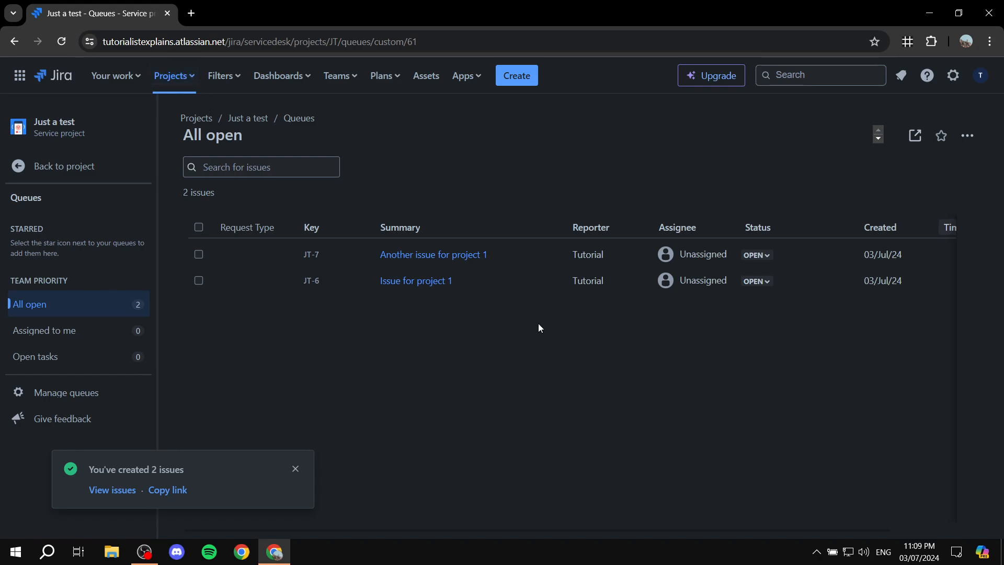
Step: Open the User stories test (UST) project from the recent projects and dismiss the created-issues notification
{"action": "left_click", "coordinate": [187, 77]}
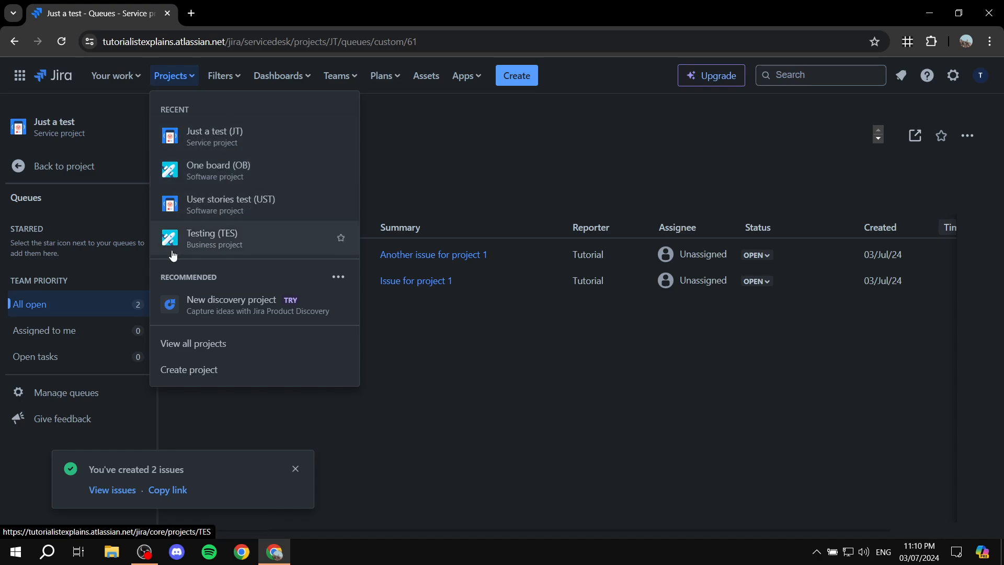
{"action": "left_click", "coordinate": [485, 153]}
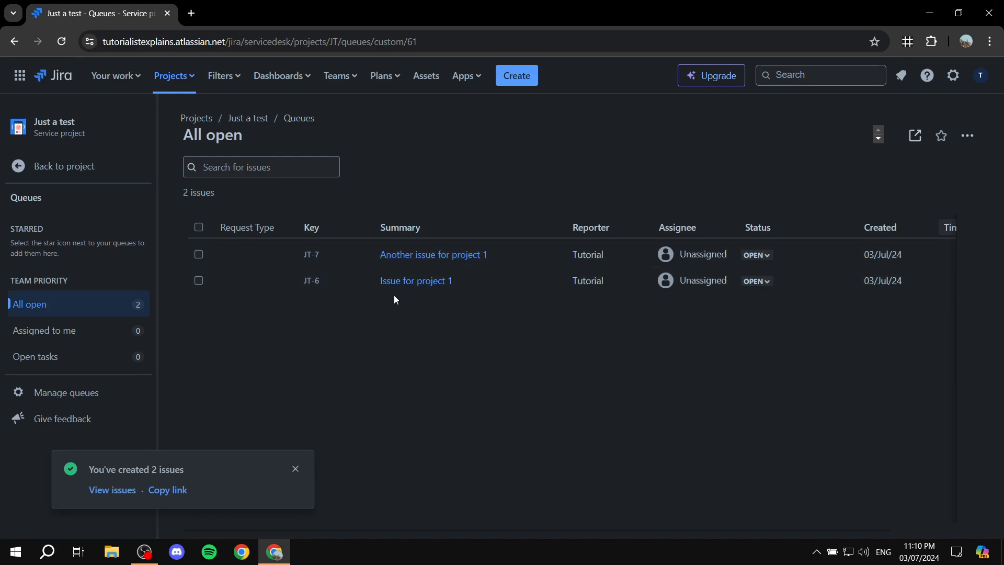
{"action": "left_click", "coordinate": [176, 76]}
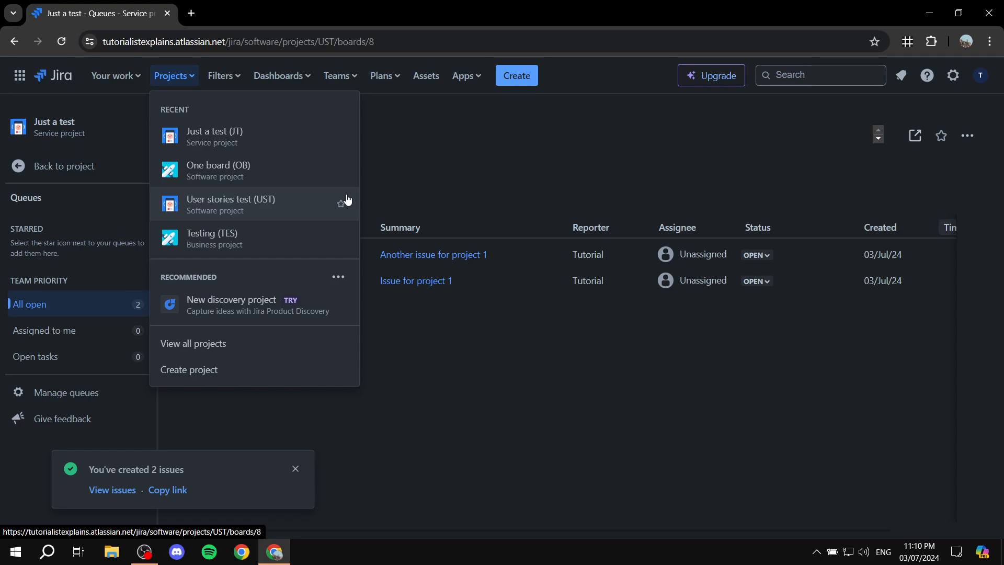
{"action": "left_click", "coordinate": [340, 199]}
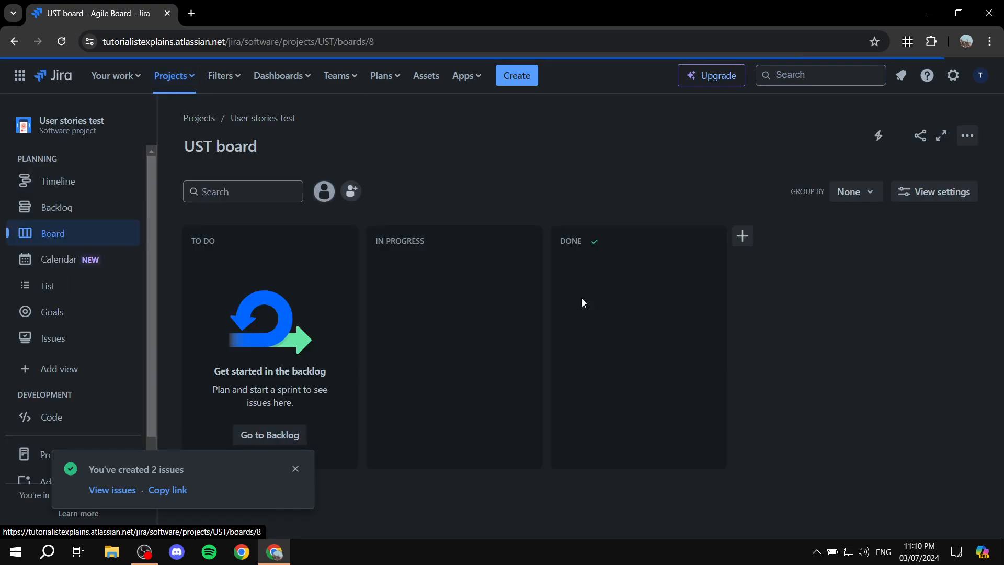
{"action": "left_click", "coordinate": [296, 468]}
Step: Create a story with the summary "Issue for project 2" in User stories test, with Create another issue enabled
{"action": "left_click", "coordinate": [517, 76]}
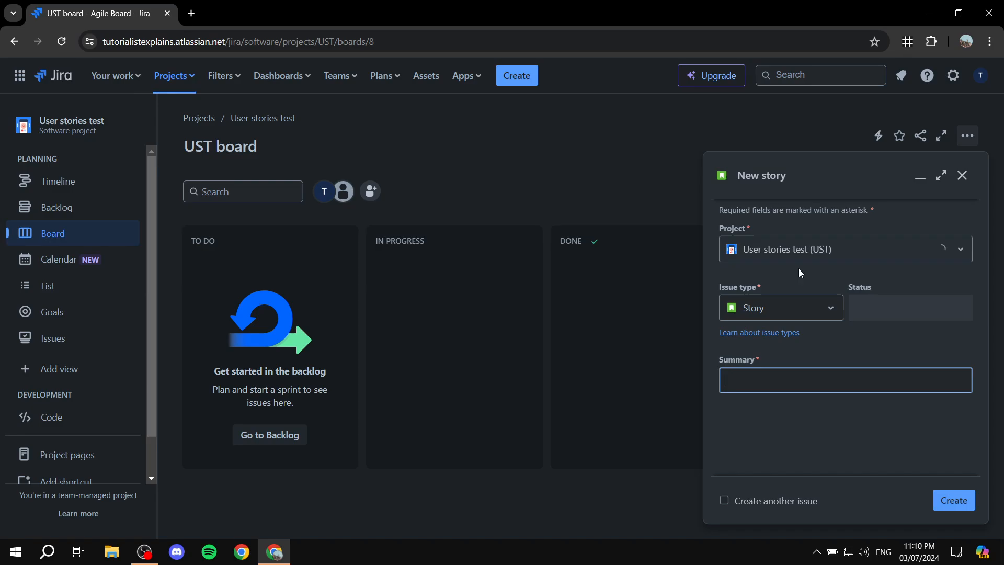
{"action": "left_click", "coordinate": [781, 372]}
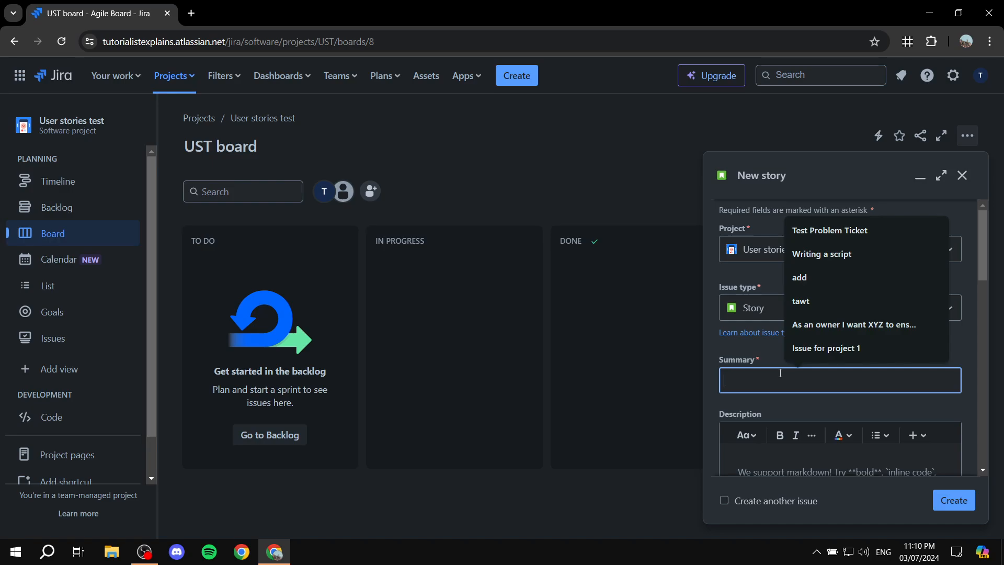
{"action": "type", "text": "A"}
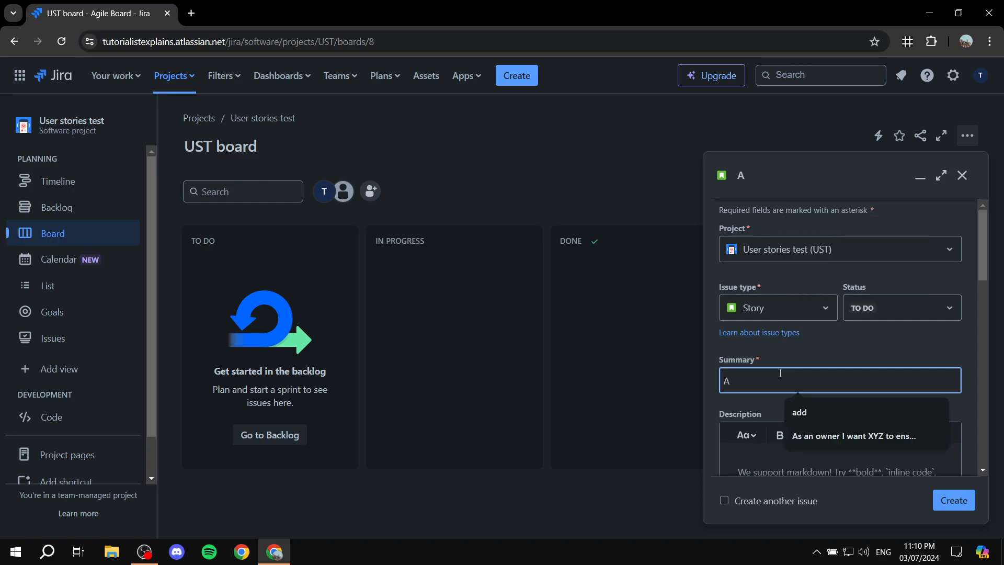
{"action": "key", "text": "BackSpace"}
{"action": "type", "text": "Issue for prij"}
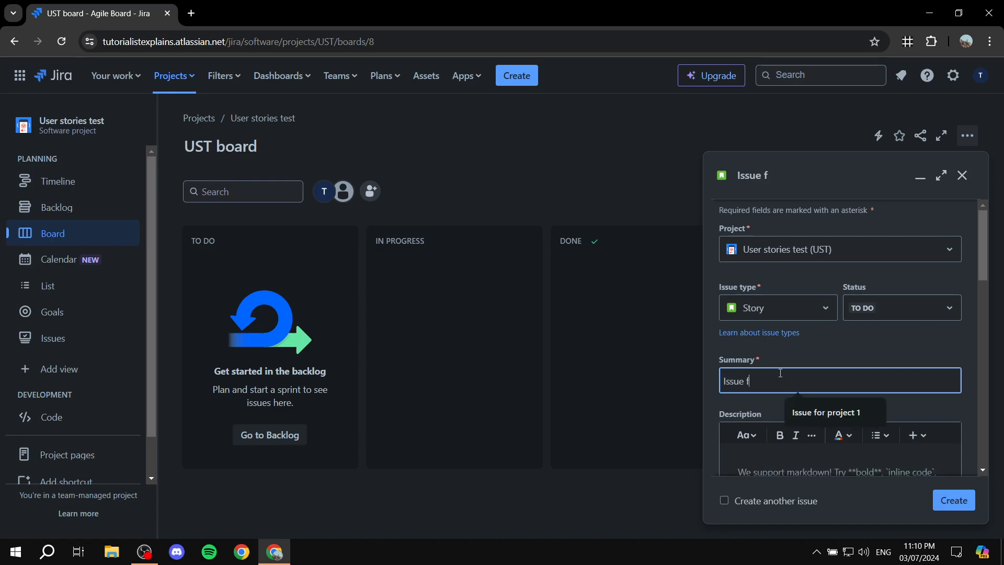
{"action": "key", "text": "BackSpace"}
{"action": "key", "text": "BackSpace"}
{"action": "type", "text": "oject 2"}
{"action": "left_click", "coordinate": [727, 501]}
{"action": "left_click", "coordinate": [941, 503]}
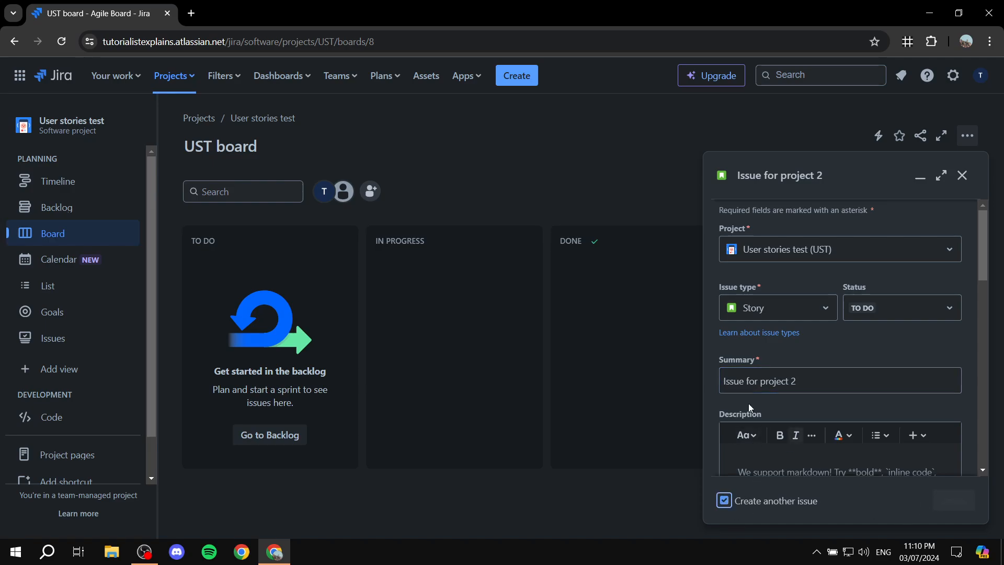
Step: Create a second story with the summary "Another issue for project 2", turn off Create another issue and close the form
{"action": "left_click", "coordinate": [793, 368]}
{"action": "type", "text": "Anot"}
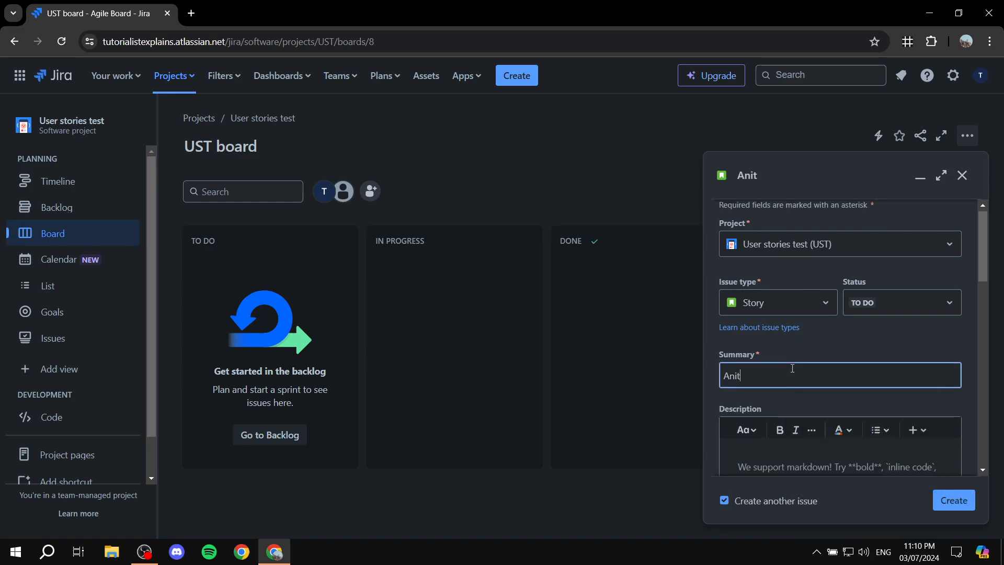
{"action": "type", "text": "her issue for project 2"}
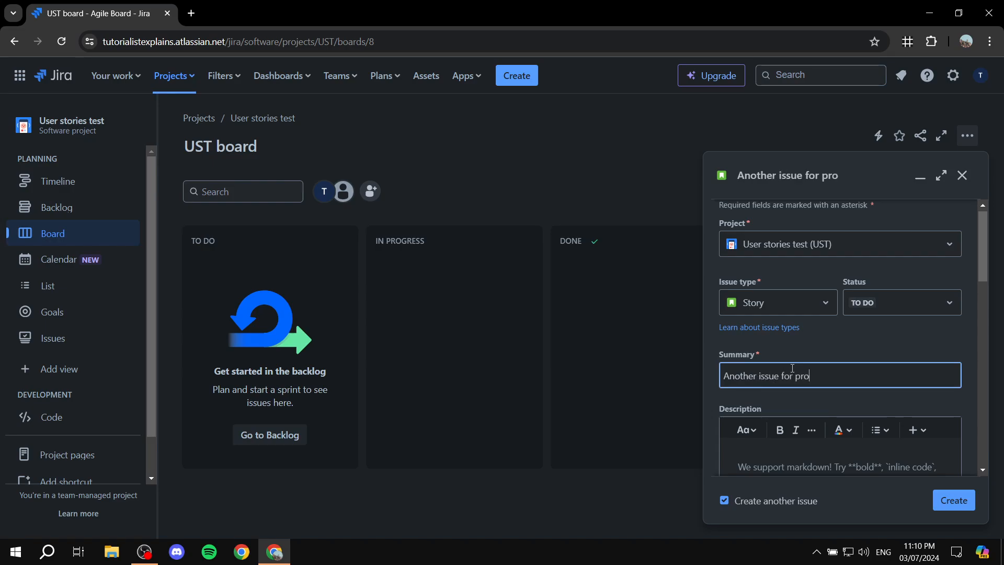
{"action": "left_click", "coordinate": [959, 496]}
{"action": "left_click", "coordinate": [955, 503]}
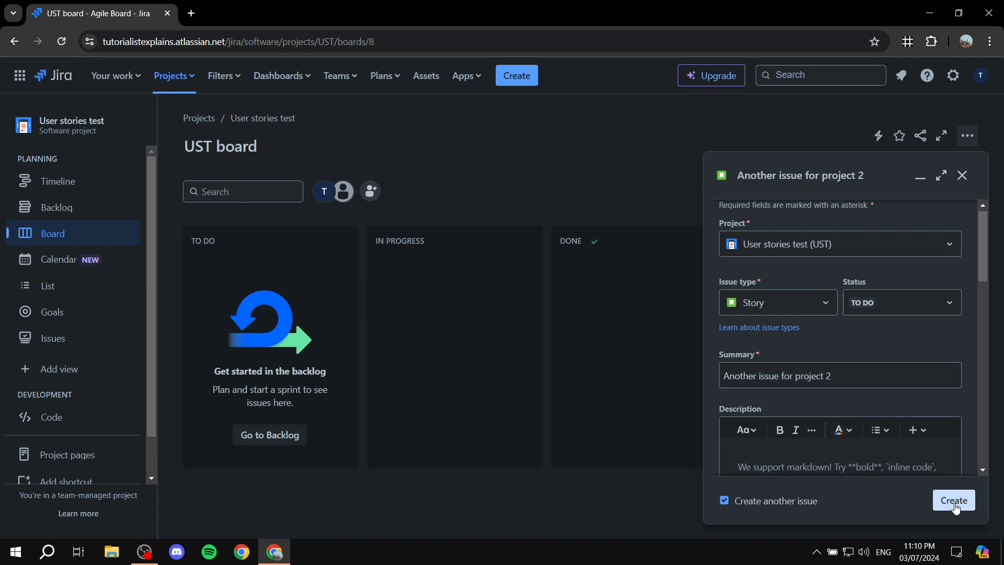
{"action": "left_click", "coordinate": [724, 501]}
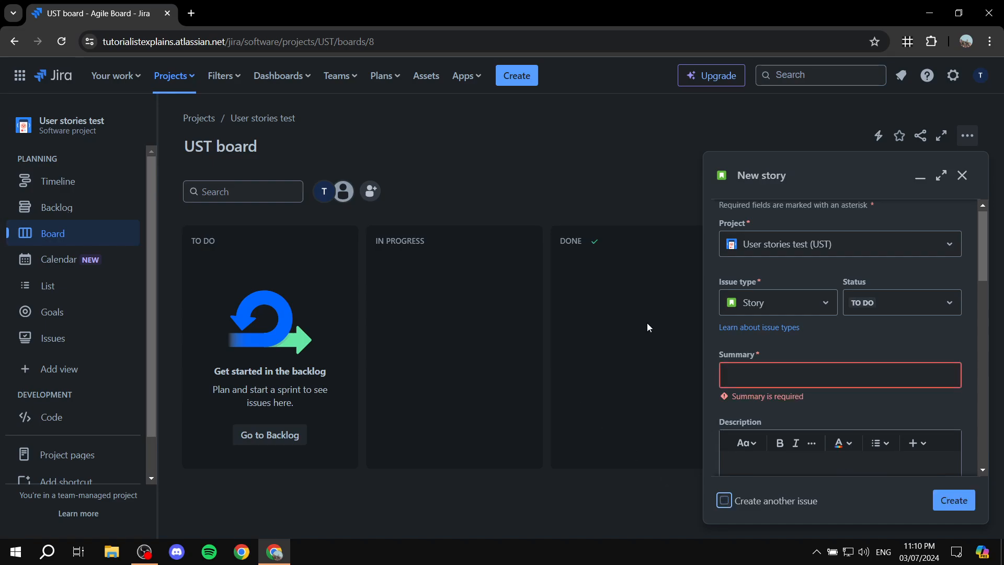
{"action": "left_click", "coordinate": [961, 176]}
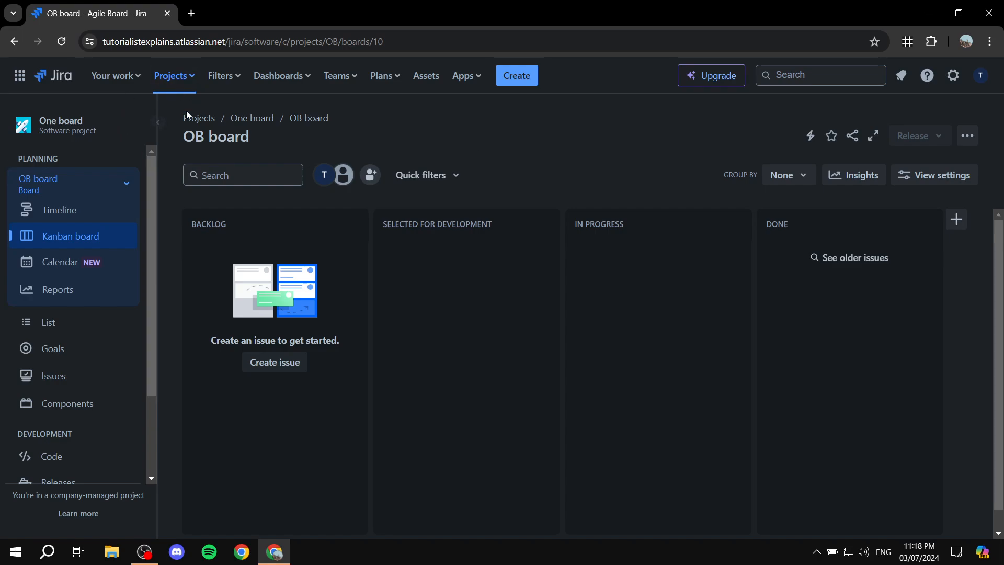
{"action": "left_click_drag", "start_coordinate": [85, 122], "coordinate": [39, 121]}
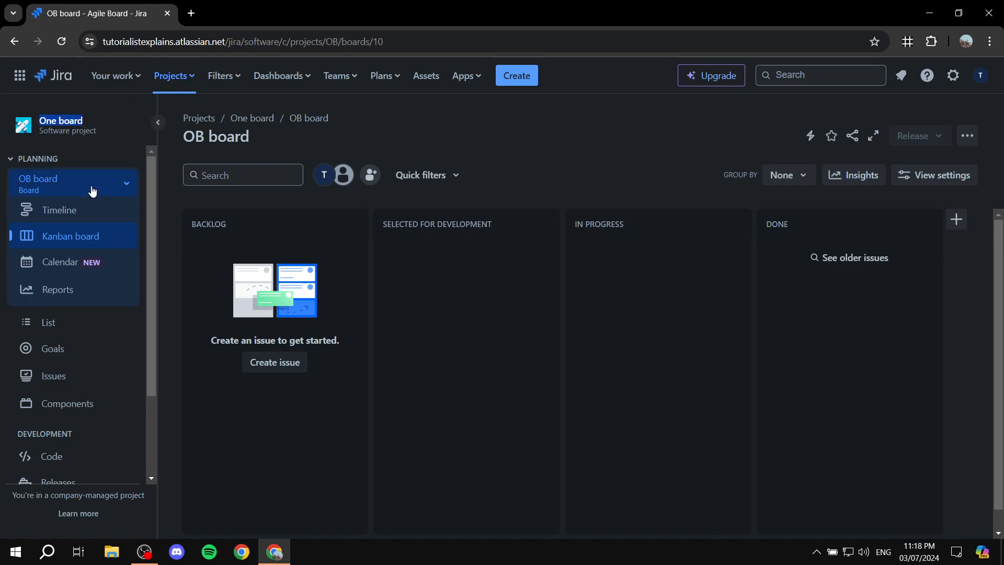
{"action": "left_click", "coordinate": [108, 116]}
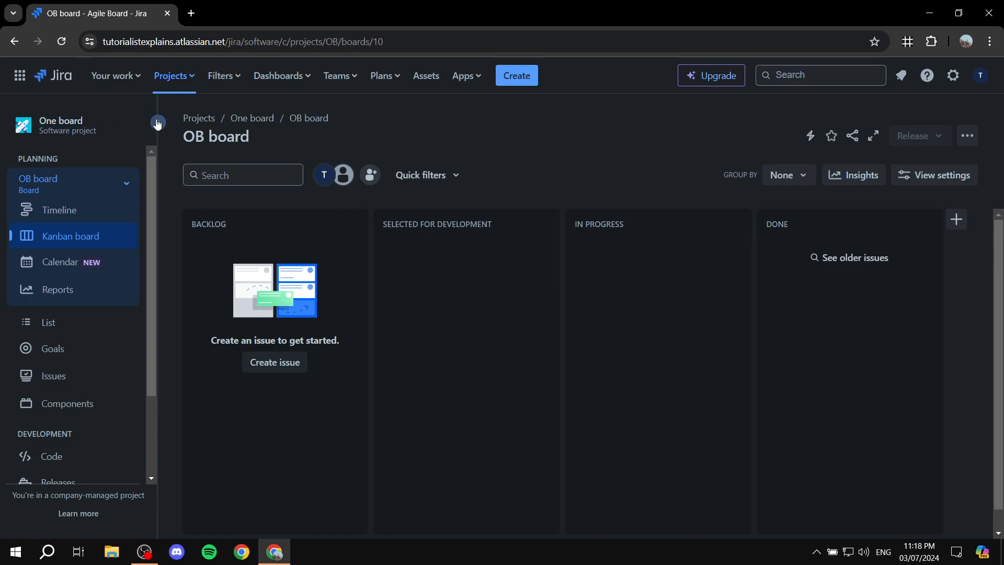
Step: Open the project type choice for a new project based on the Kanban software development template
{"action": "left_click", "coordinate": [173, 76]}
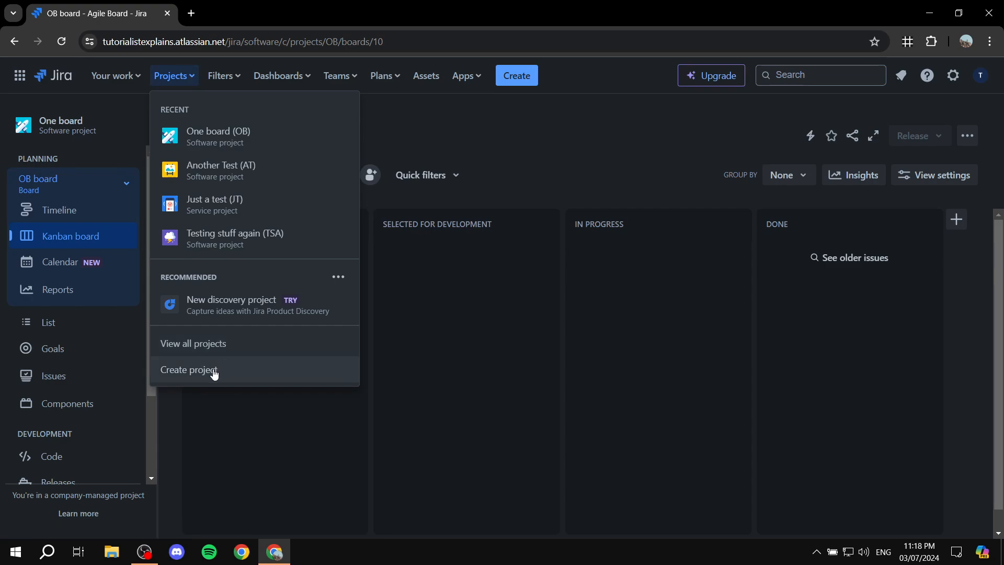
{"action": "left_click", "coordinate": [259, 375]}
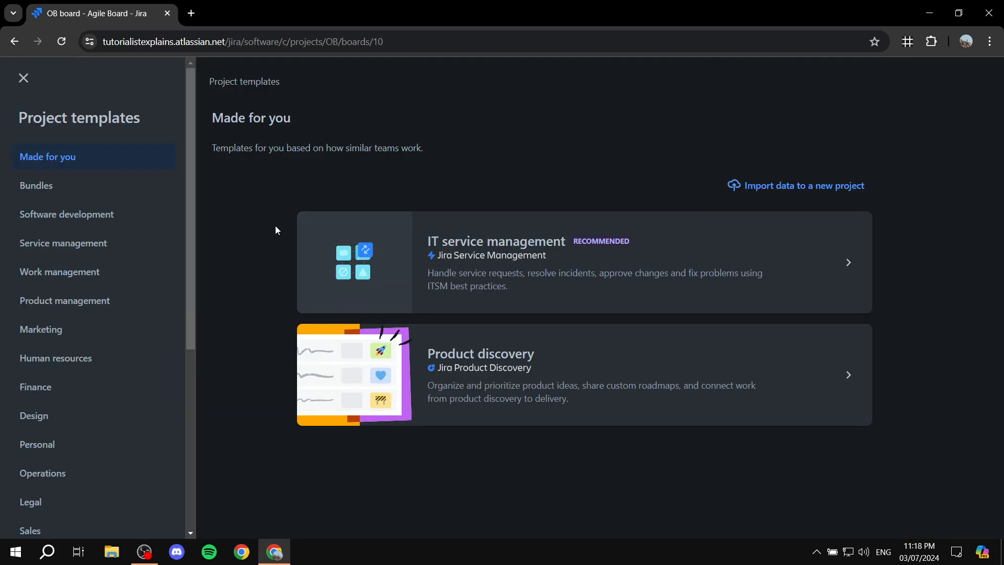
{"action": "left_click", "coordinate": [98, 214]}
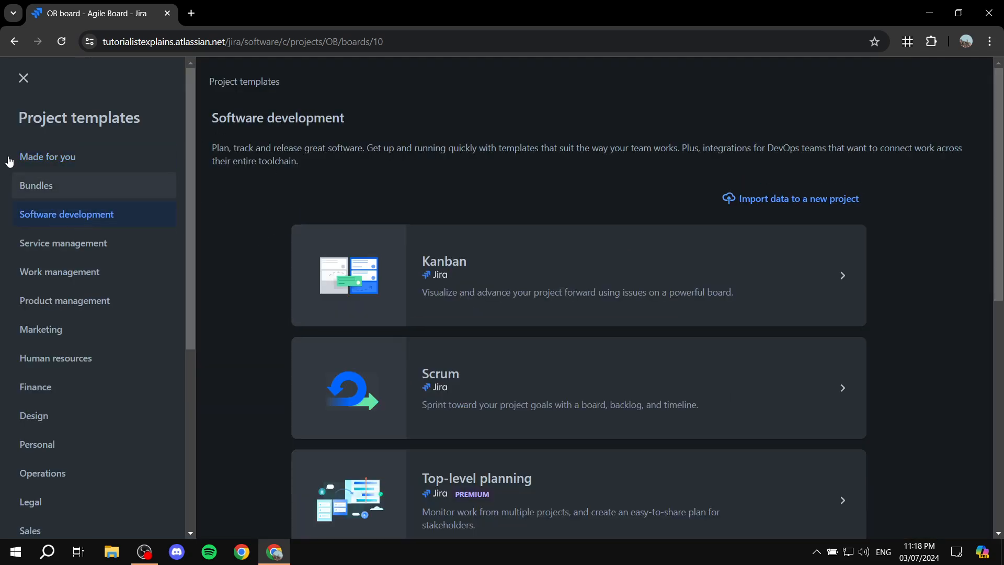
{"action": "left_click", "coordinate": [565, 274]}
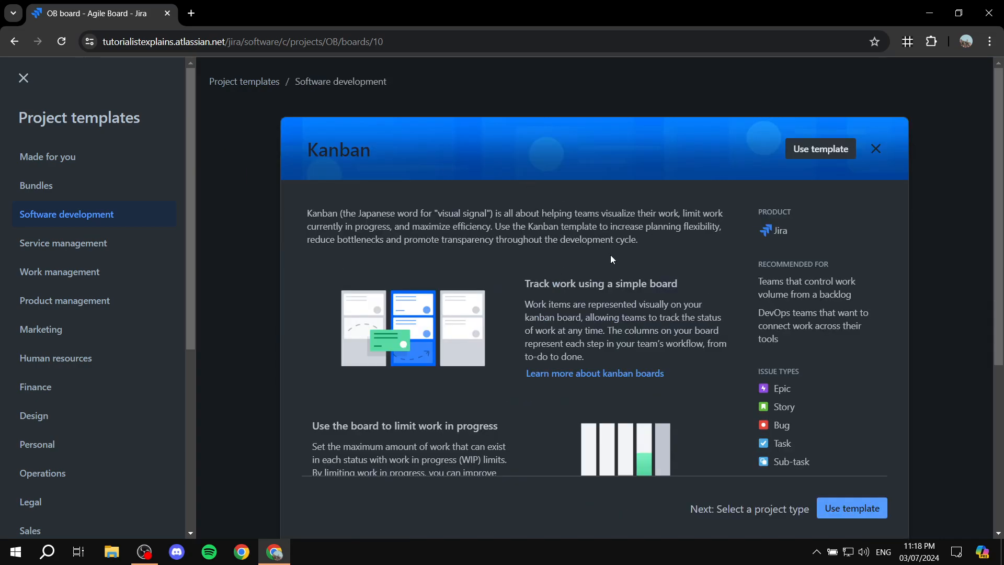
{"action": "scroll", "coordinate": [630, 362], "scroll_direction": "down", "scroll_amount": 3}
{"action": "left_click", "coordinate": [849, 515]}
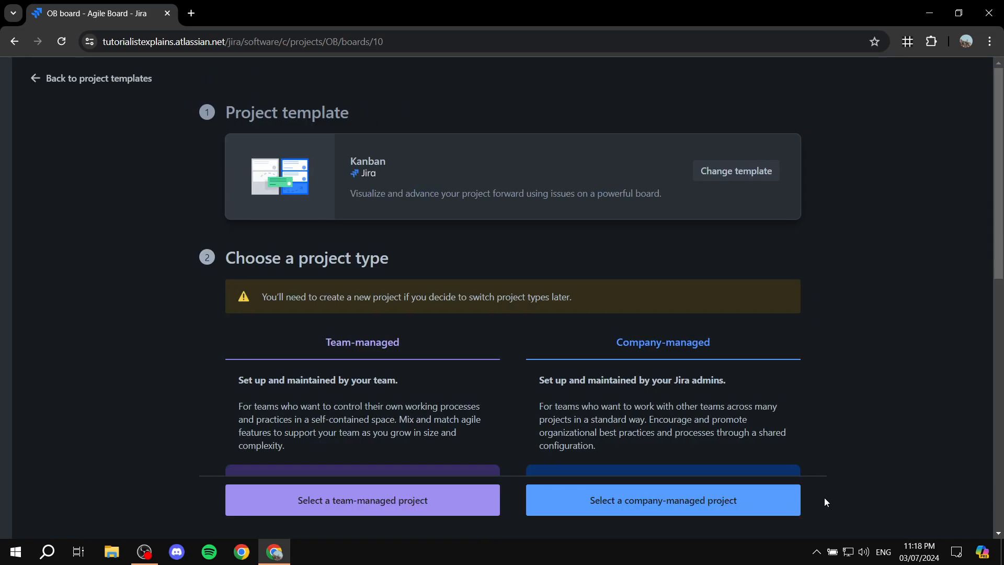
Step: Compare the team-managed and company-managed project types and leave project creation without choosing one
{"action": "scroll", "coordinate": [621, 304], "scroll_direction": "down", "scroll_amount": 3}
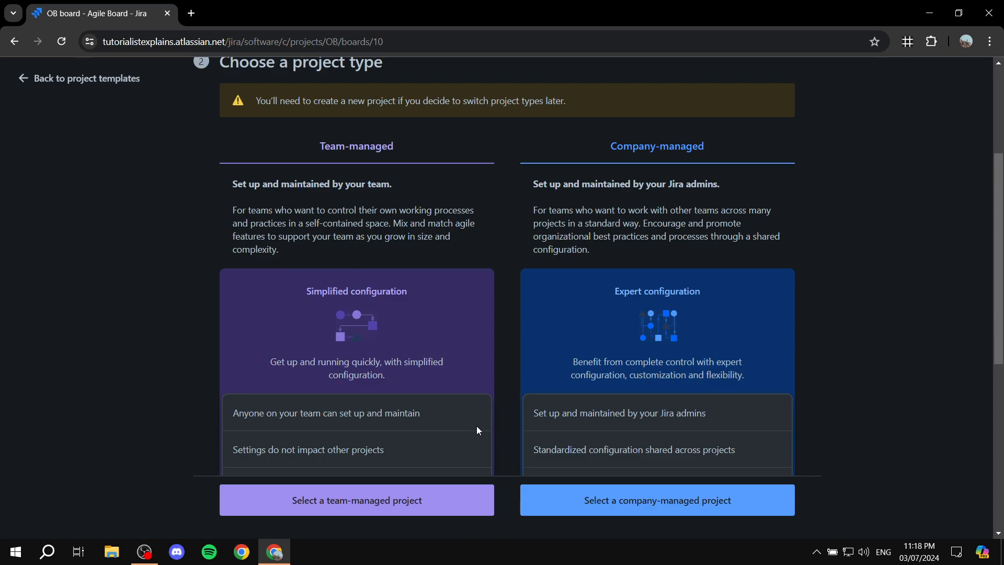
{"action": "left_click_drag", "start_coordinate": [606, 168], "coordinate": [720, 153]}
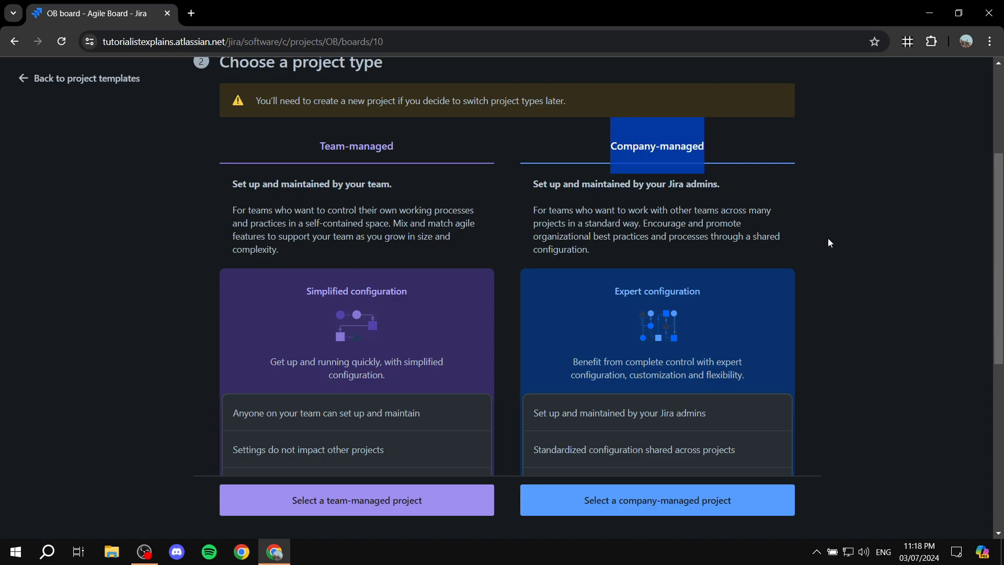
{"action": "scroll", "coordinate": [830, 241], "scroll_direction": "up", "scroll_amount": 4}
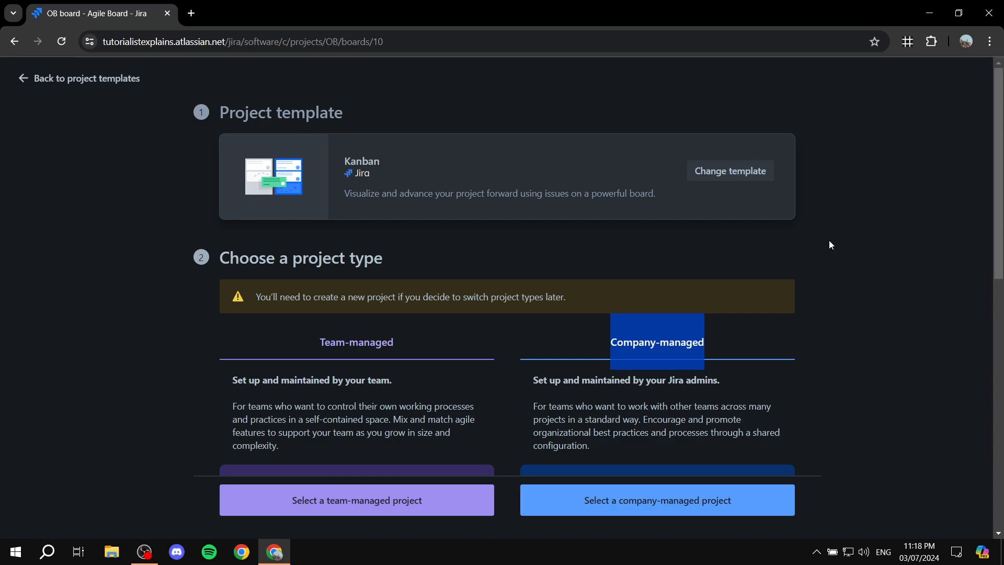
{"action": "left_click", "coordinate": [829, 242]}
{"action": "left_click", "coordinate": [41, 73]}
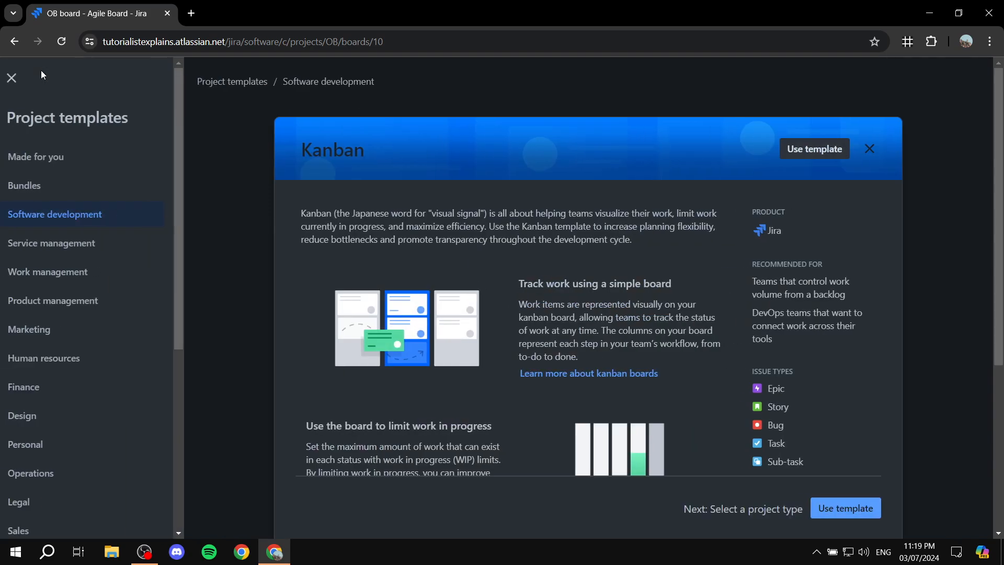
{"action": "left_click", "coordinate": [13, 78]}
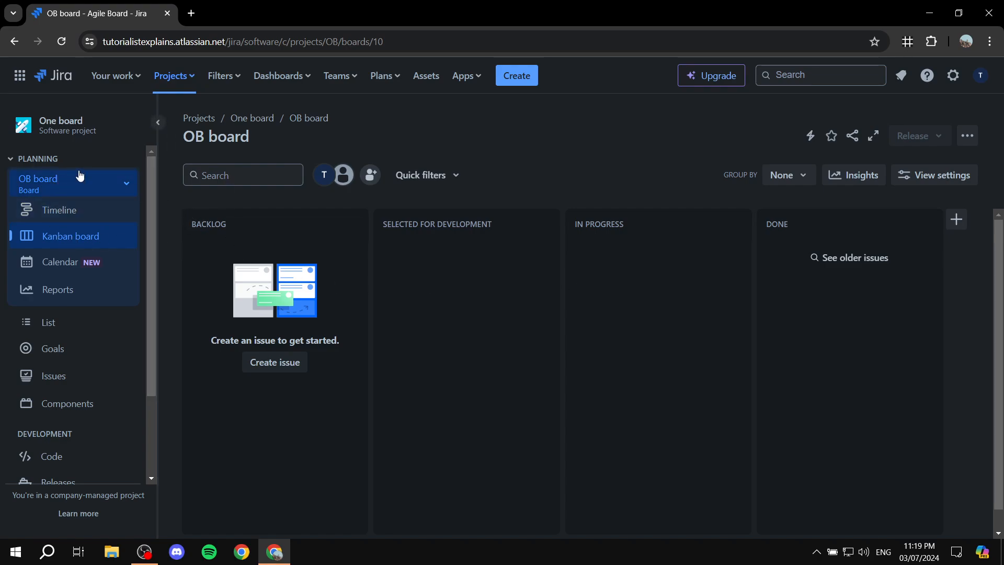
Step: Examine the One board project's navigation and the list of its own and other boards in the board switcher
{"action": "scroll", "coordinate": [68, 256], "scroll_direction": "down", "scroll_amount": 2}
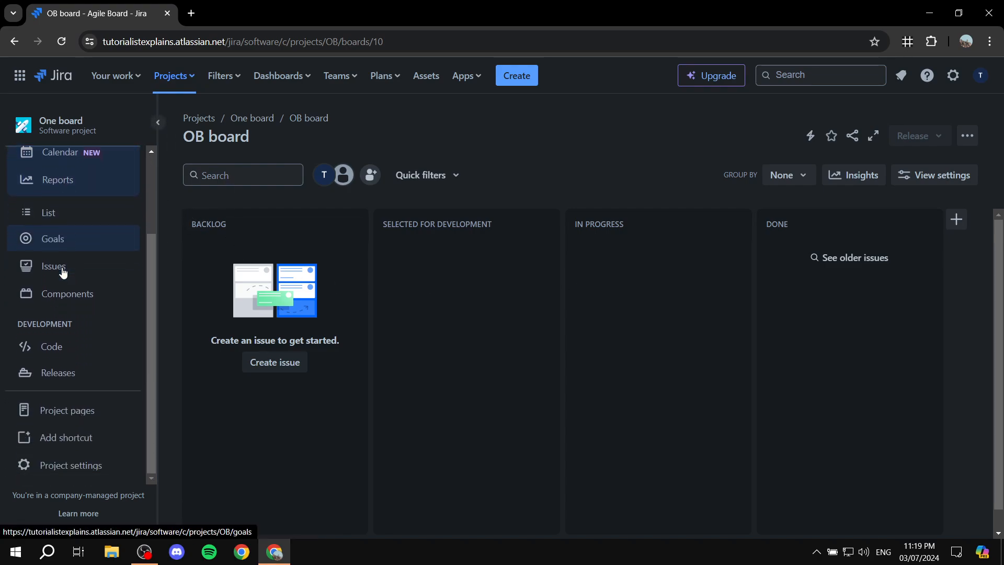
{"action": "scroll", "coordinate": [84, 240], "scroll_direction": "up", "scroll_amount": 2}
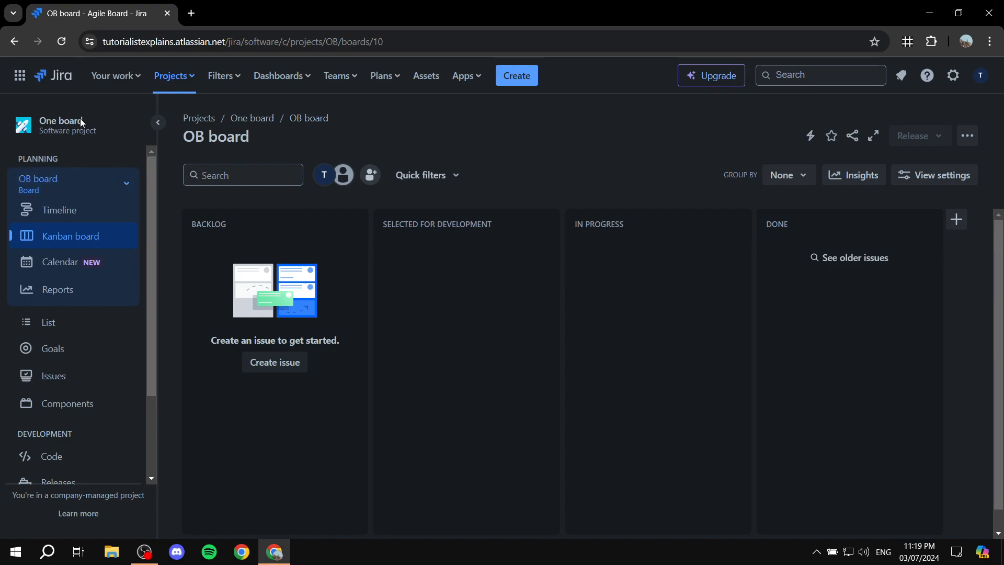
{"action": "left_click_drag", "start_coordinate": [80, 118], "coordinate": [37, 121]}
{"action": "left_click", "coordinate": [129, 183]}
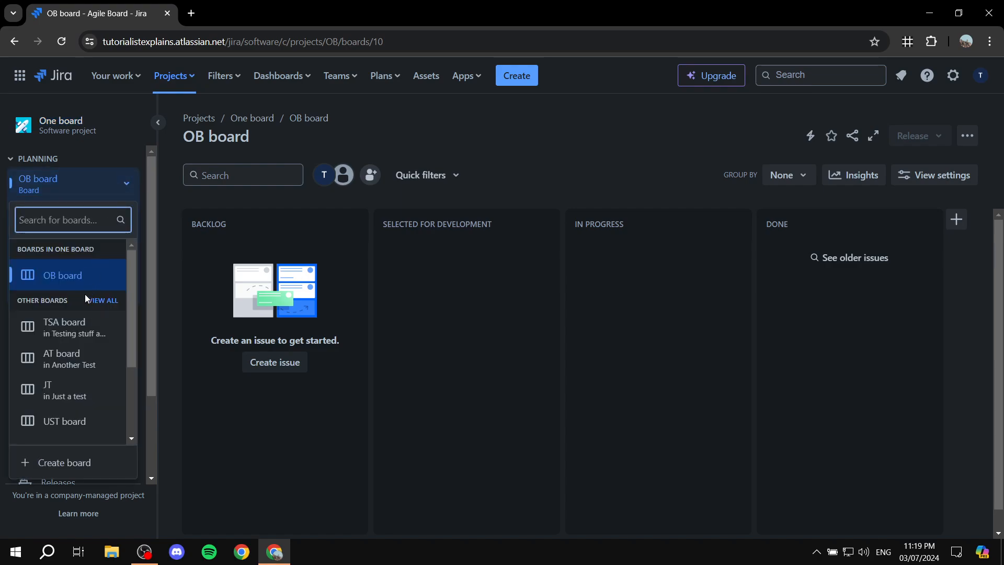
{"action": "scroll", "coordinate": [65, 312], "scroll_direction": "down", "scroll_amount": 1}
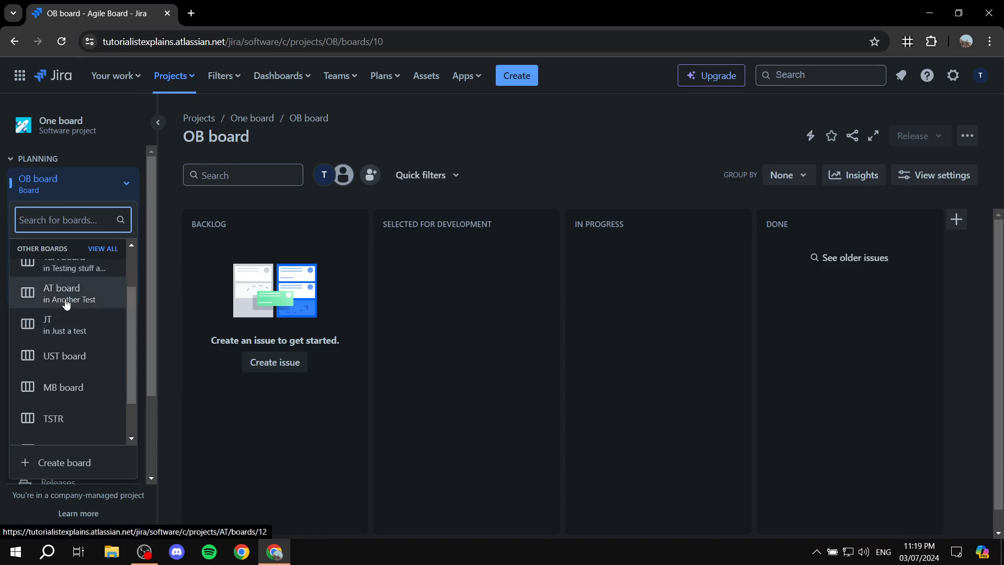
{"action": "scroll", "coordinate": [65, 312], "scroll_direction": "down", "scroll_amount": 1}
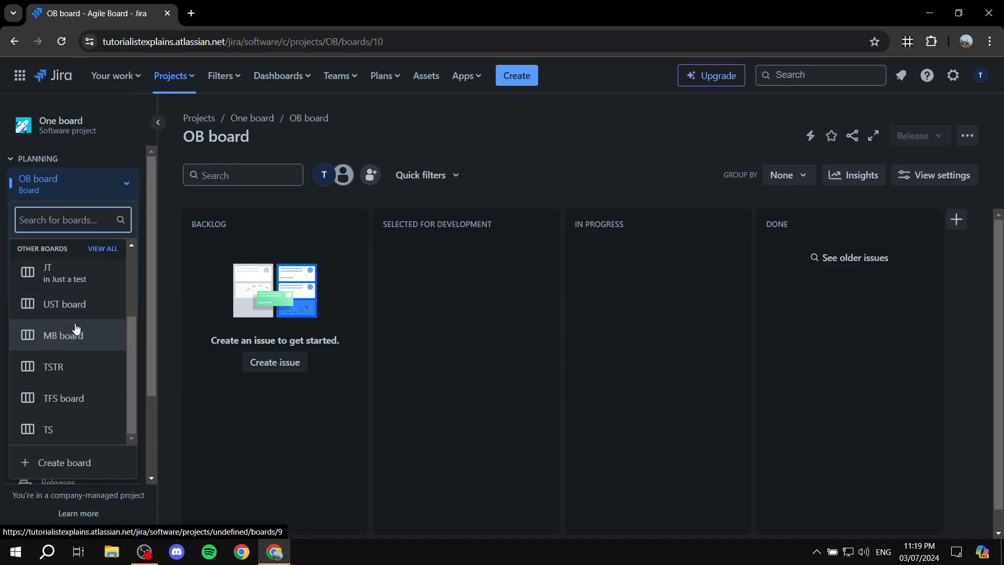
{"action": "scroll", "coordinate": [79, 361], "scroll_direction": "up", "scroll_amount": 2}
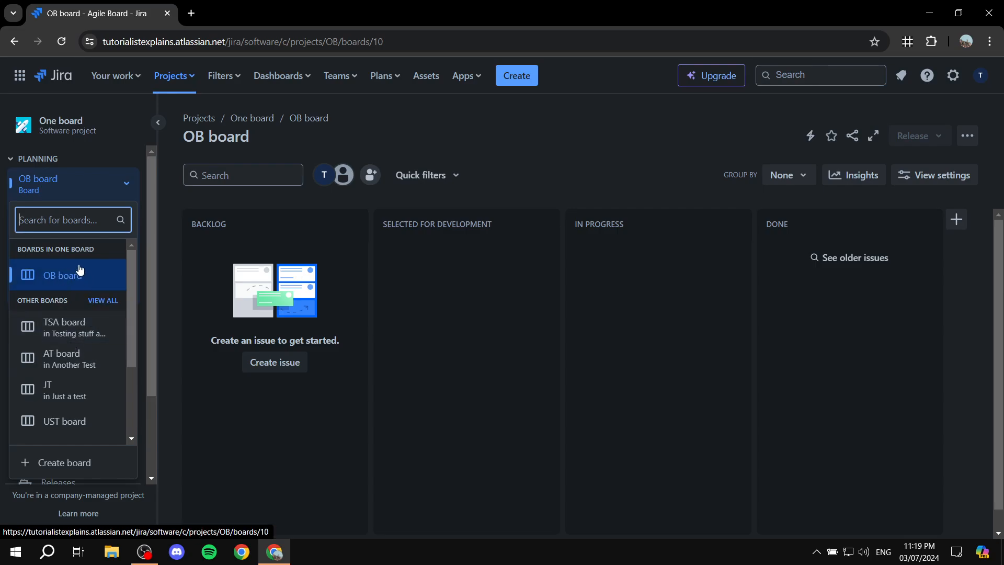
Step: Start creating a new Kanban board based on an existing project after comparing the Scrum and Kanban options
{"action": "left_click", "coordinate": [59, 468]}
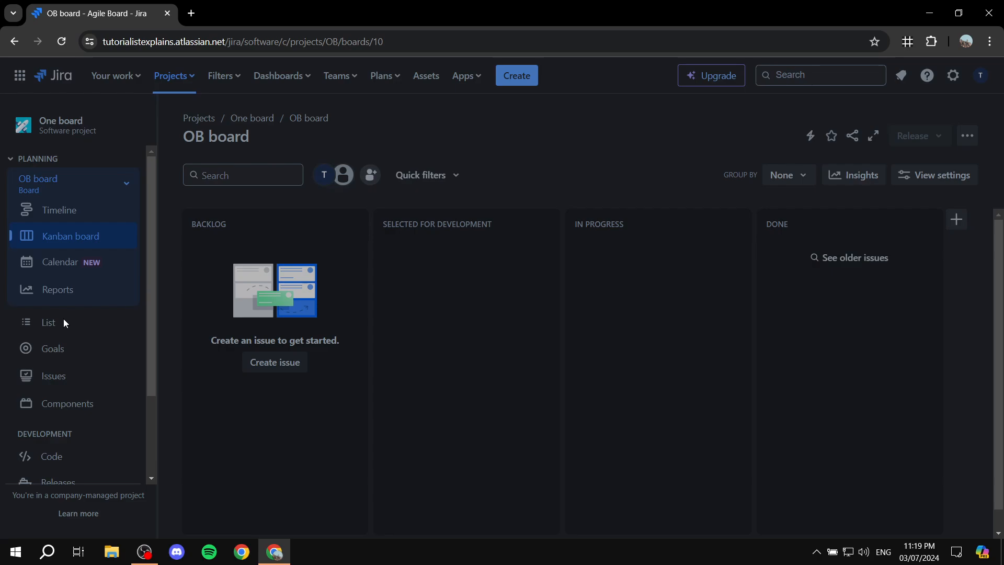
{"action": "left_click", "coordinate": [380, 311]}
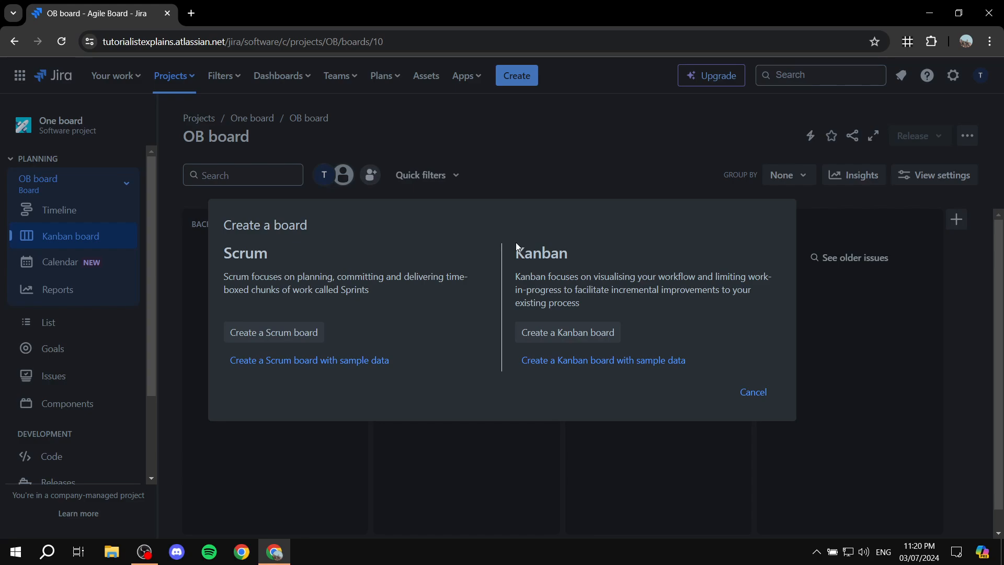
{"action": "left_click_drag", "start_coordinate": [543, 251], "coordinate": [588, 251]}
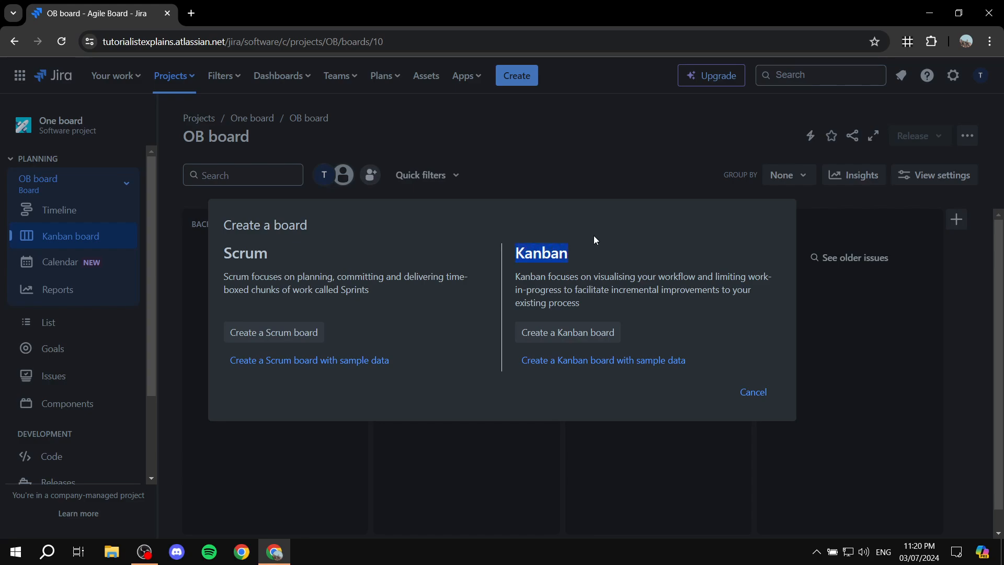
{"action": "left_click", "coordinate": [595, 225]}
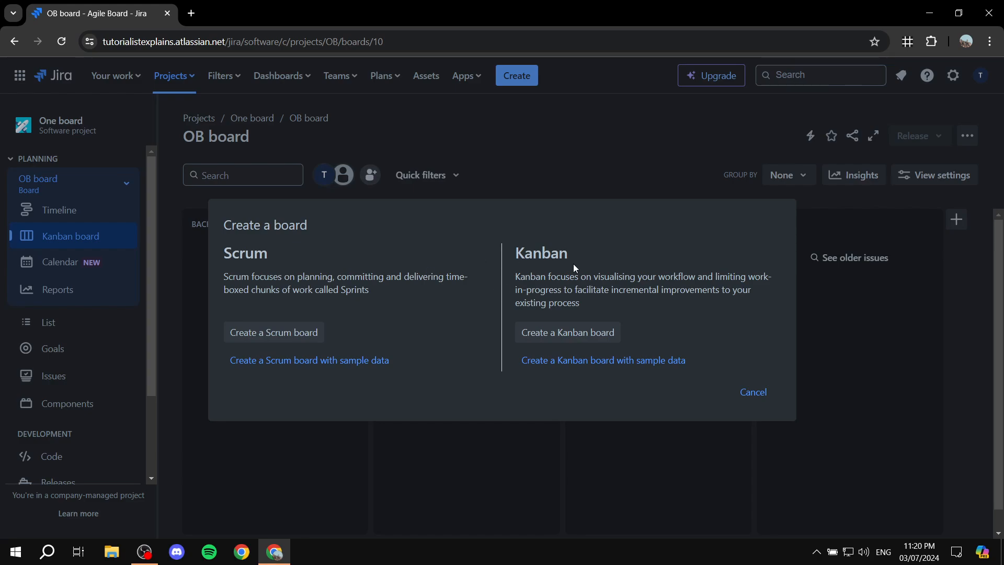
{"action": "left_click_drag", "start_coordinate": [516, 255], "coordinate": [593, 256]}
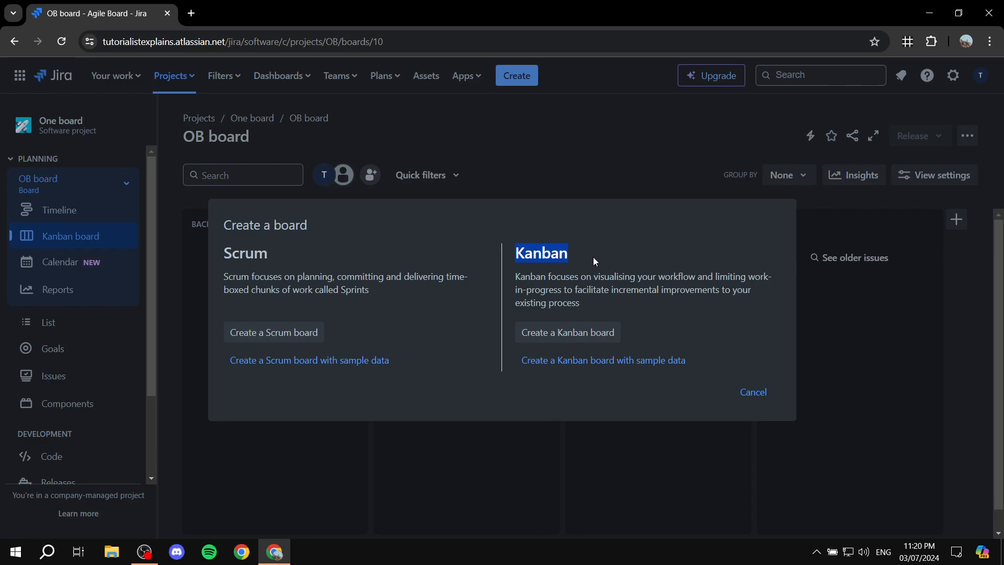
{"action": "left_click", "coordinate": [595, 256]}
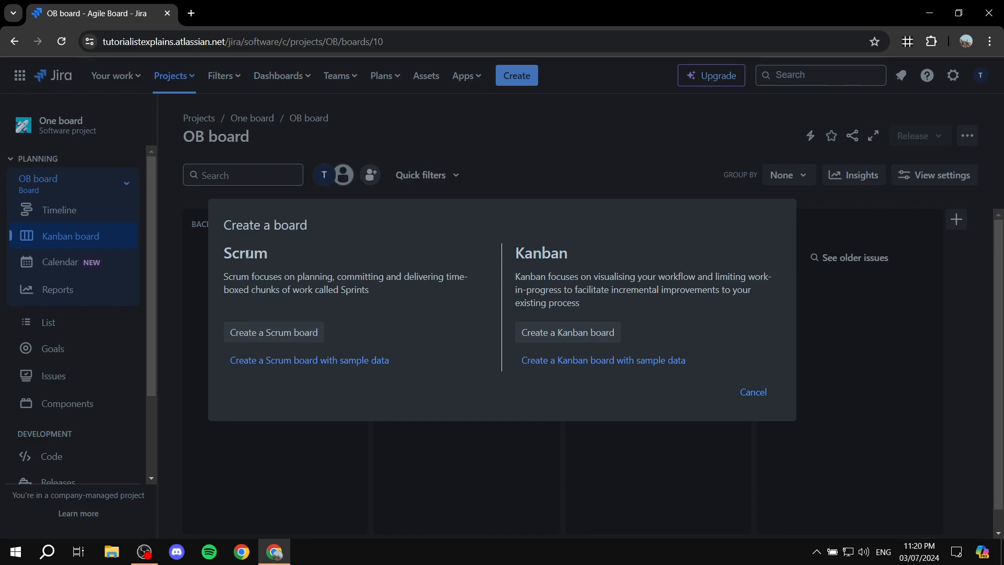
{"action": "left_click_drag", "start_coordinate": [224, 258], "coordinate": [321, 260]}
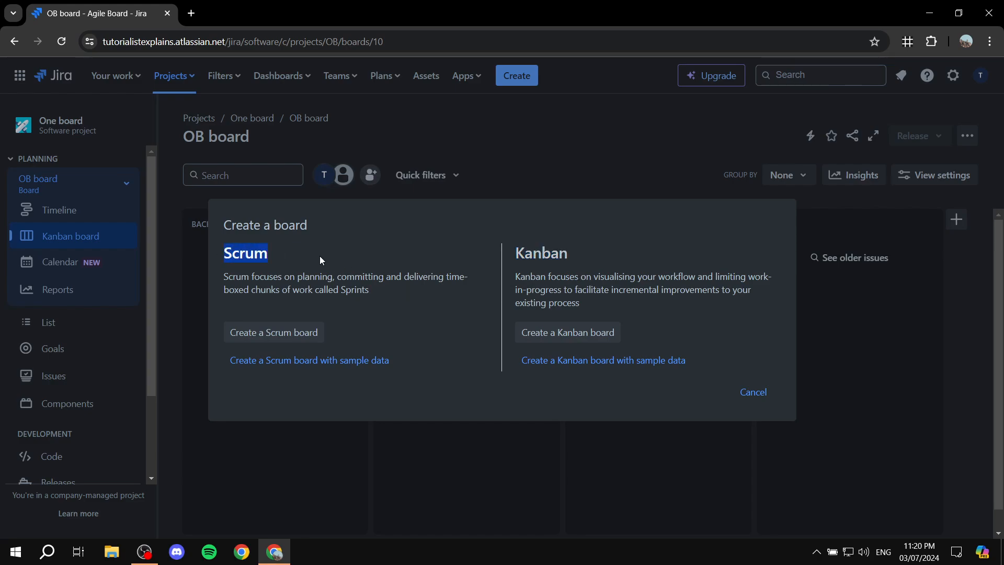
{"action": "left_click", "coordinate": [505, 255]}
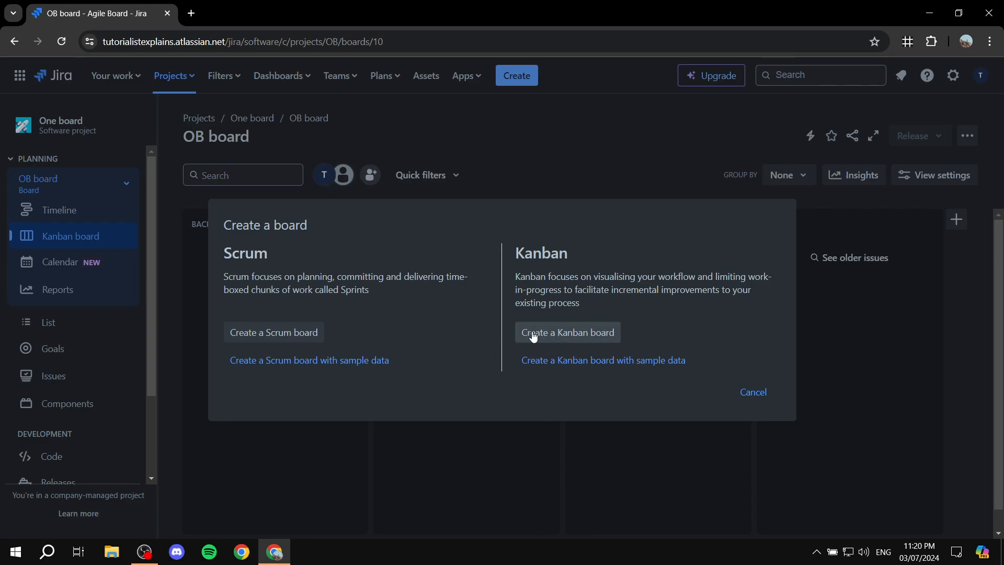
{"action": "left_click", "coordinate": [554, 331]}
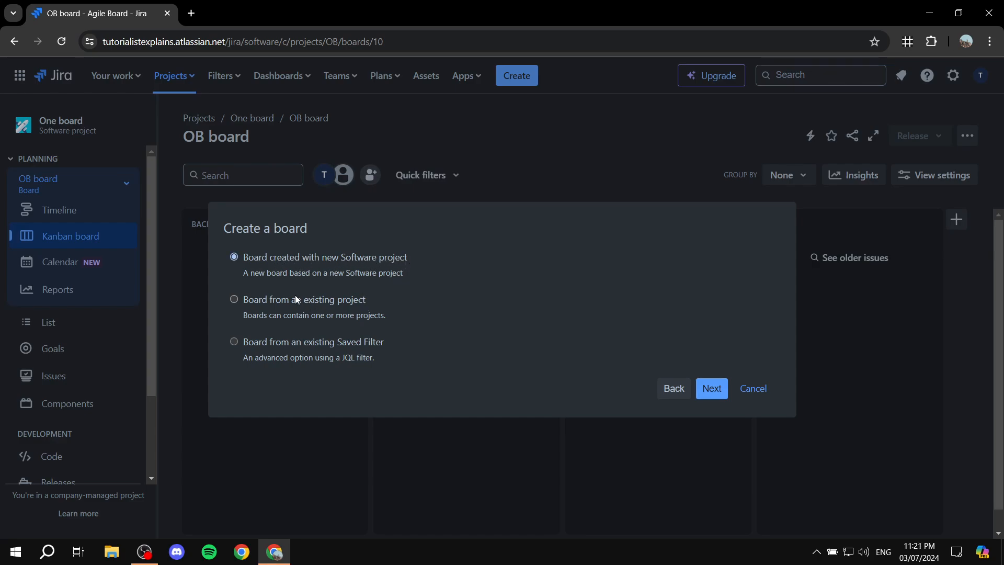
{"action": "left_click", "coordinate": [256, 302]}
{"action": "left_click", "coordinate": [712, 388]}
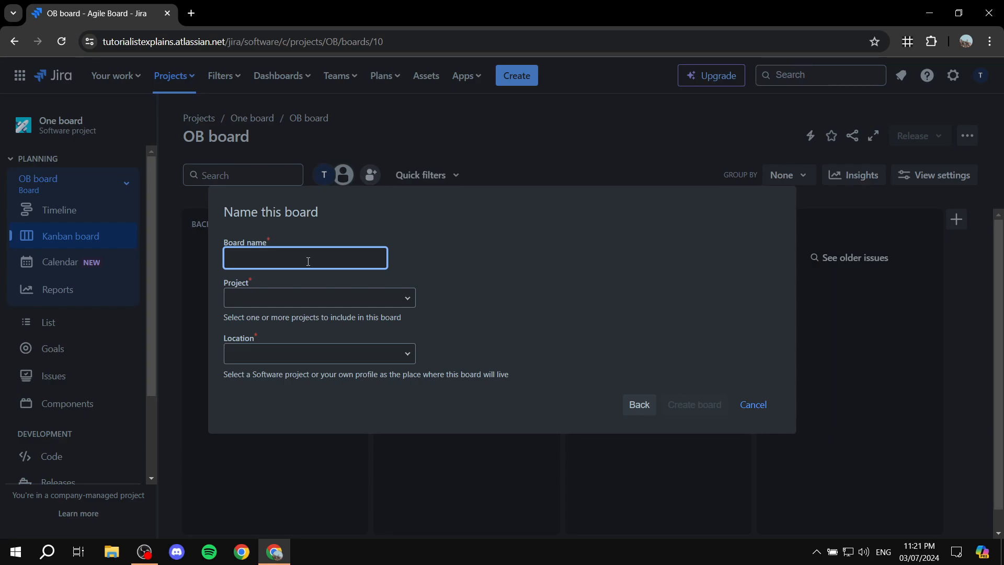
Step: Name the new board "Multi Project Board"
{"action": "type", "text": "Multi Project Board"}
{"action": "left_click", "coordinate": [412, 253]}
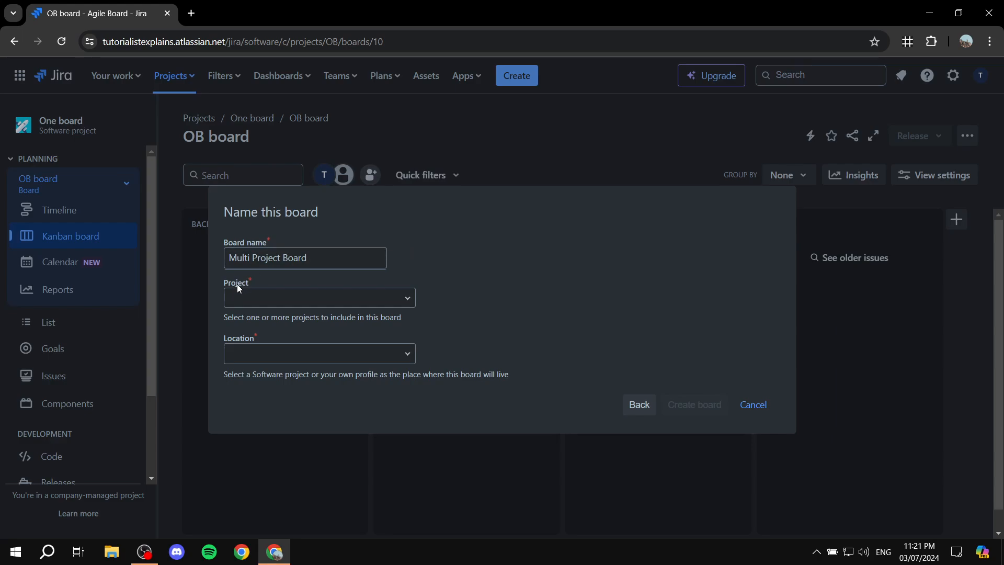
{"action": "left_click_drag", "start_coordinate": [250, 282], "coordinate": [221, 283]}
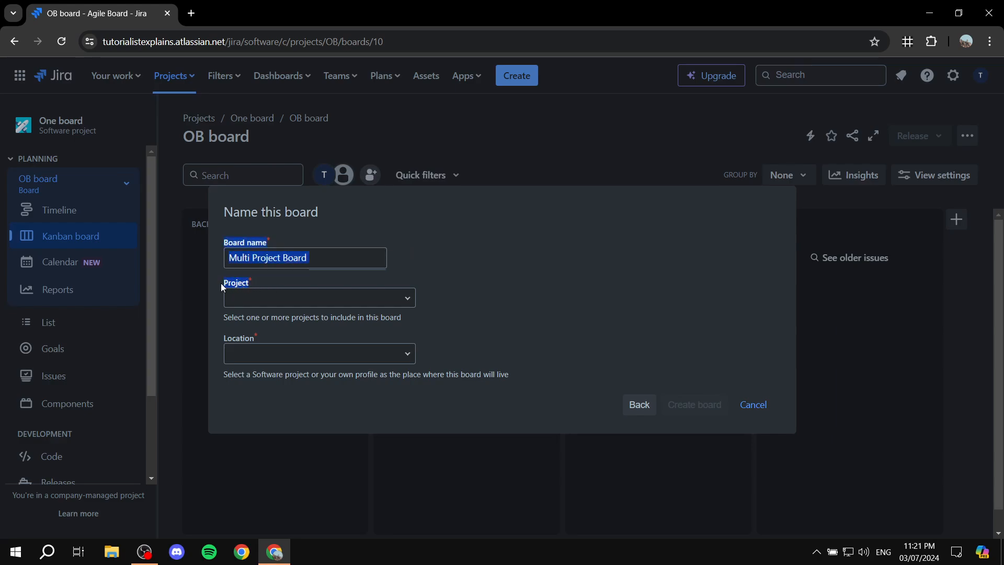
{"action": "left_click", "coordinate": [271, 283]}
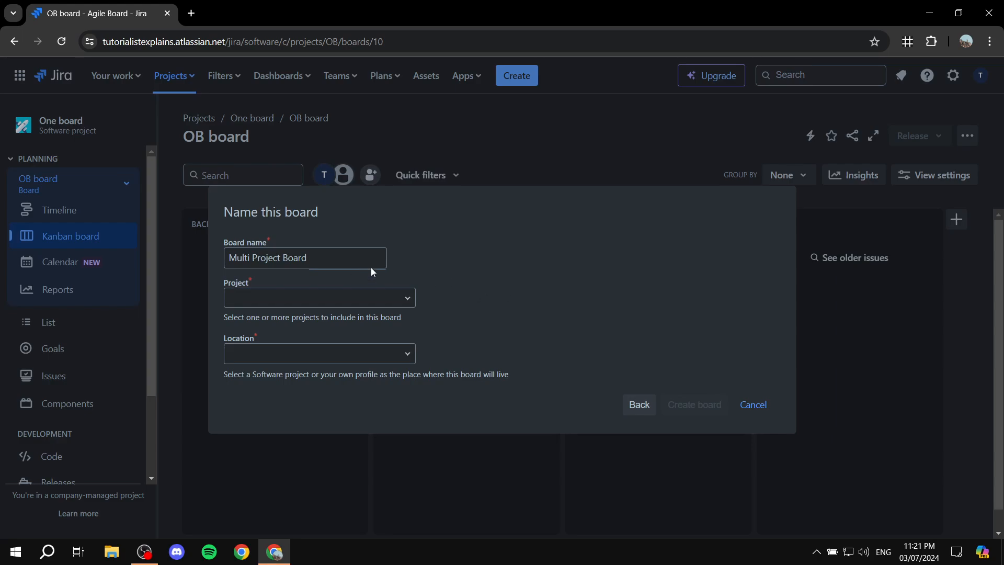
Step: Include the projects Another Test (AT), One board (OB) and Testing stuff again (TSA) in the new board
{"action": "left_click", "coordinate": [412, 302]}
{"action": "left_click", "coordinate": [407, 297]}
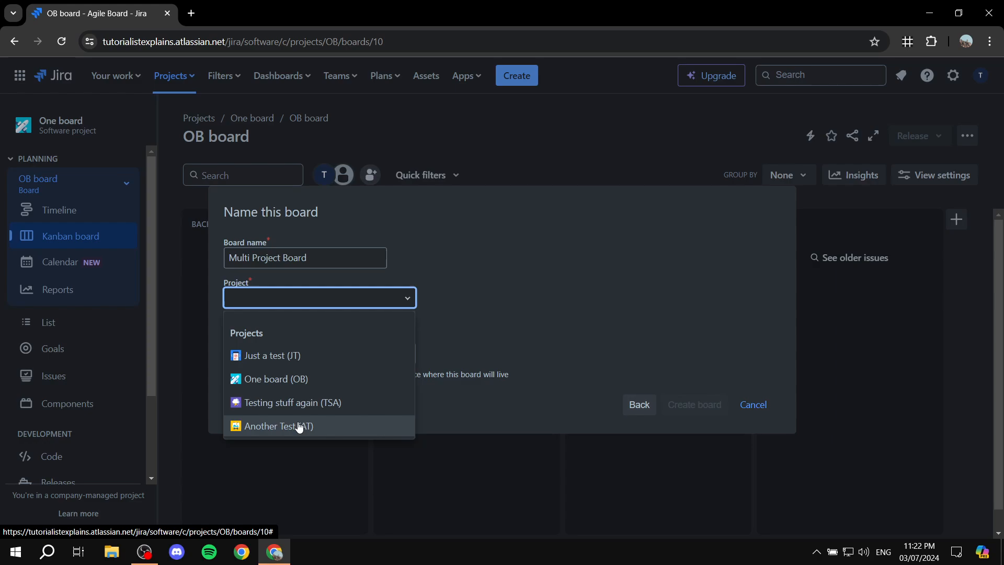
{"action": "left_click", "coordinate": [278, 427]}
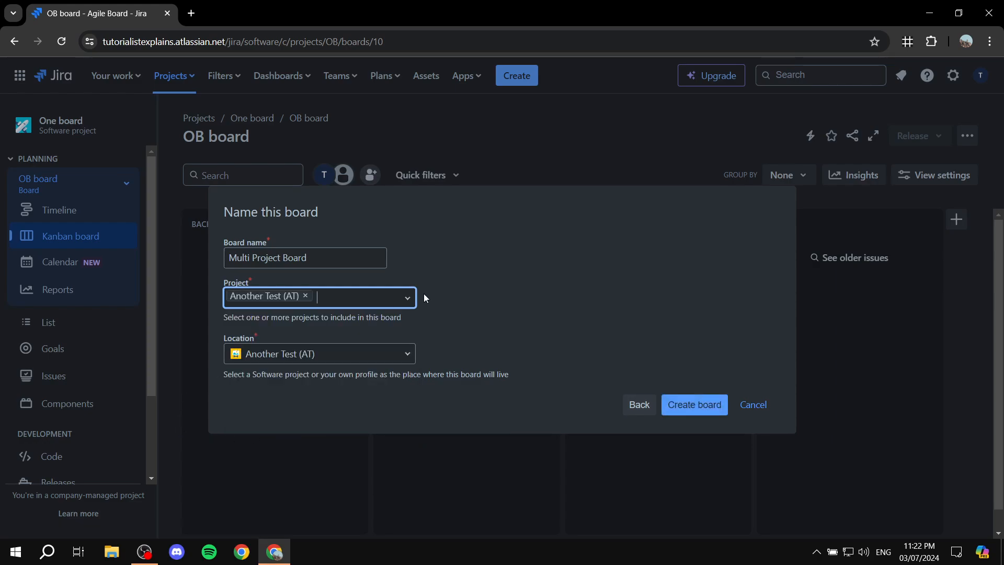
{"action": "left_click", "coordinate": [410, 300]}
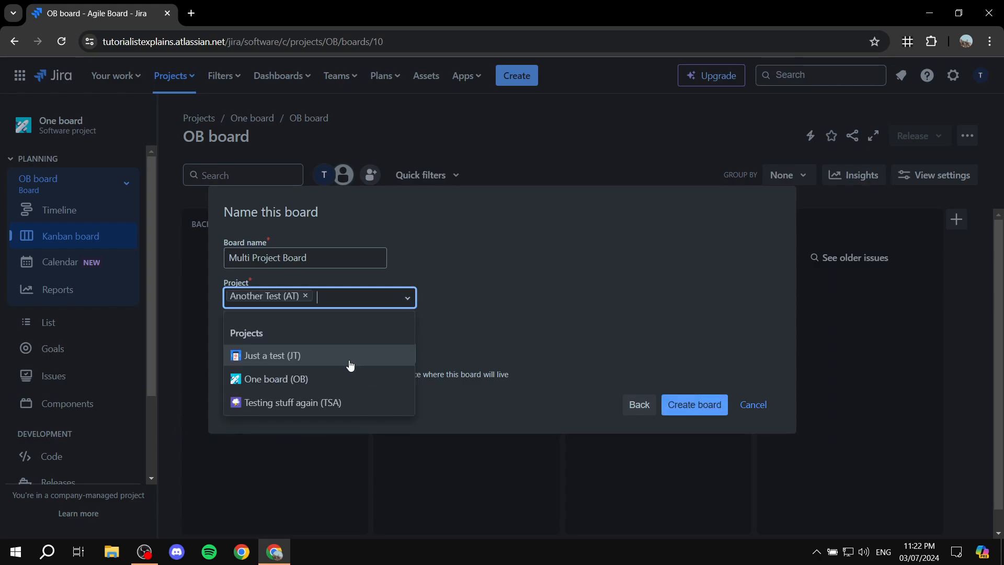
{"action": "left_click", "coordinate": [309, 380]}
{"action": "left_click", "coordinate": [414, 299]}
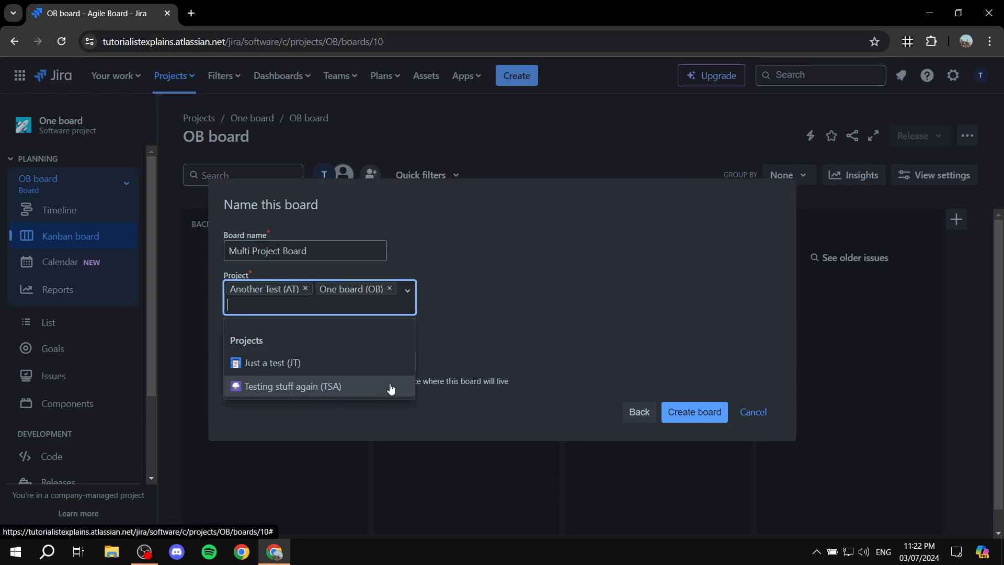
{"action": "left_click", "coordinate": [261, 387]}
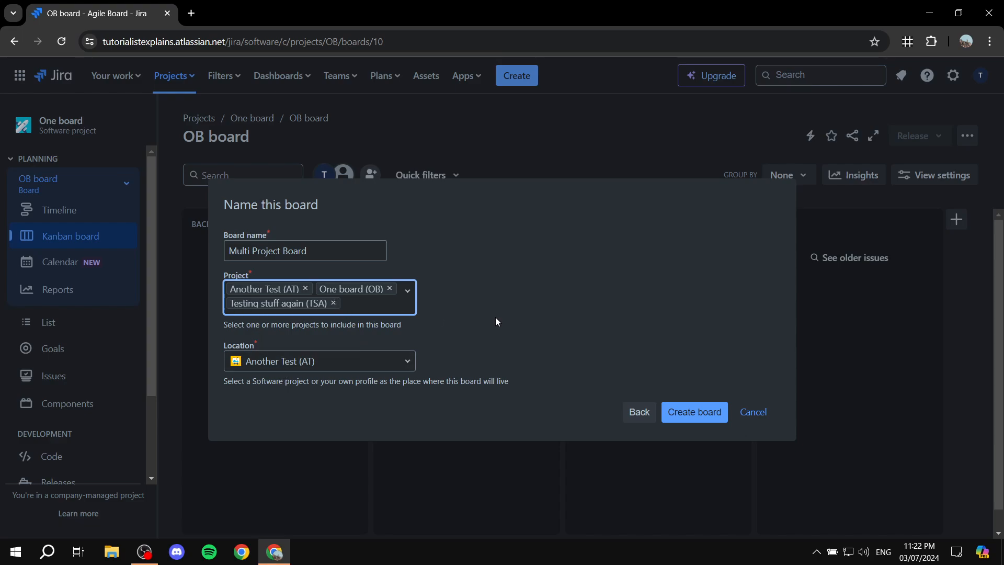
{"action": "left_click", "coordinate": [415, 303]}
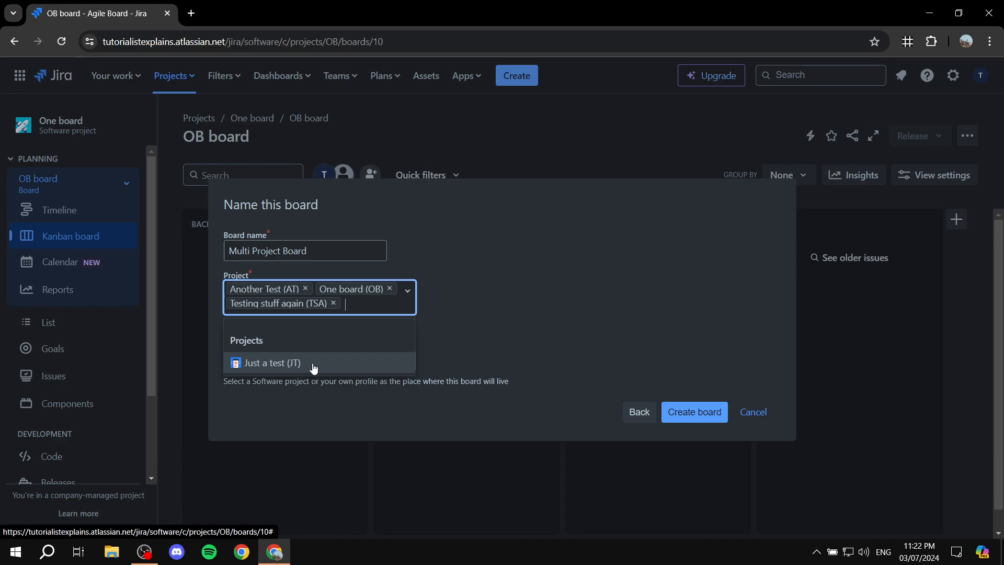
{"action": "left_click", "coordinate": [470, 297]}
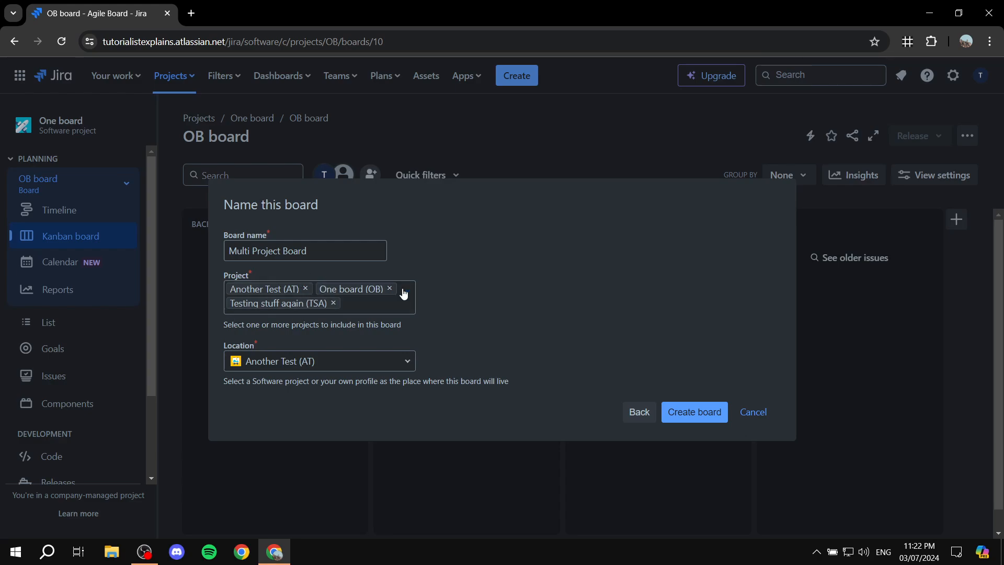
Step: Set the board's location to One board (OB) and create the board
{"action": "left_click_drag", "start_coordinate": [221, 349], "coordinate": [270, 352]}
{"action": "left_click", "coordinate": [280, 344]}
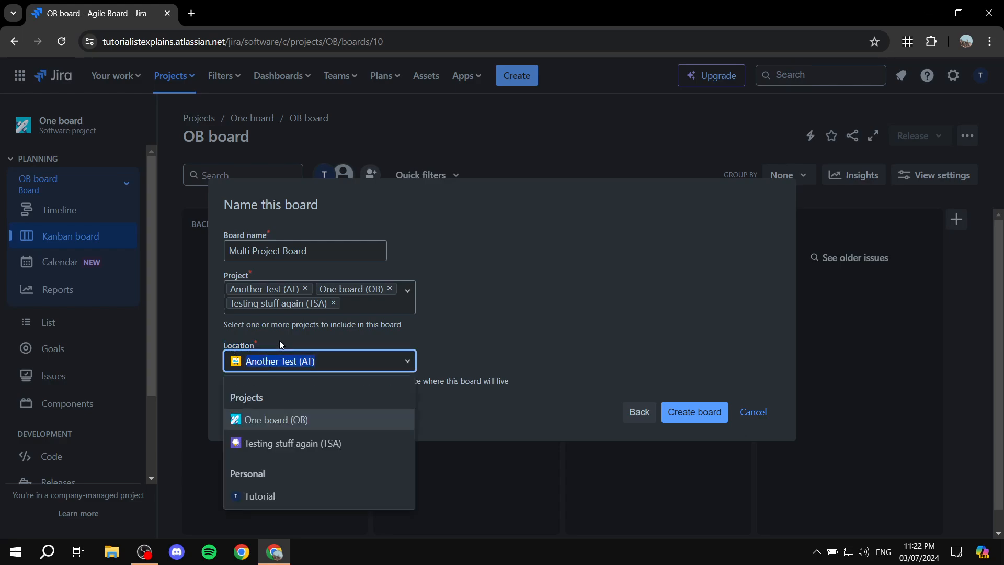
{"action": "left_click", "coordinate": [307, 423]}
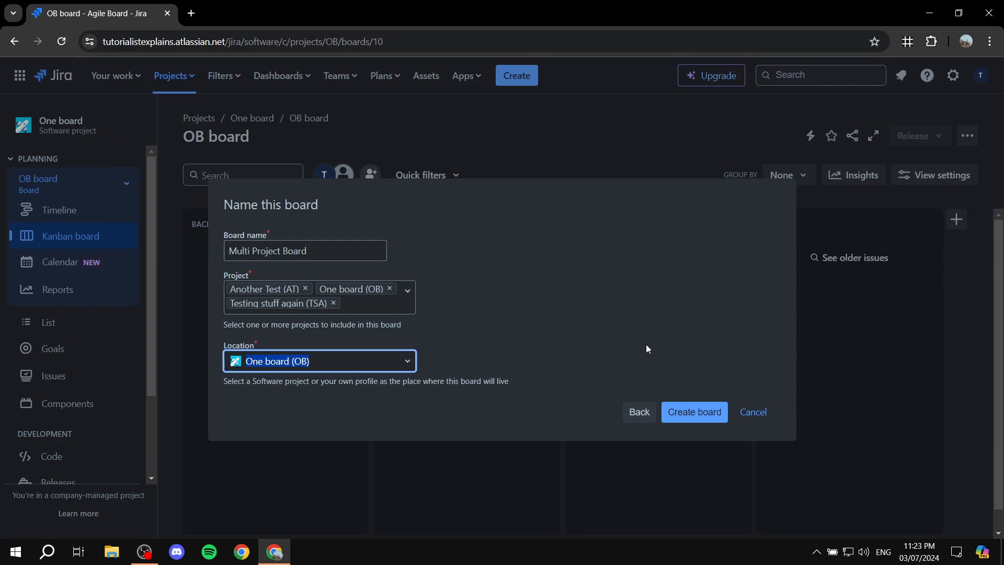
{"action": "left_click", "coordinate": [551, 368]}
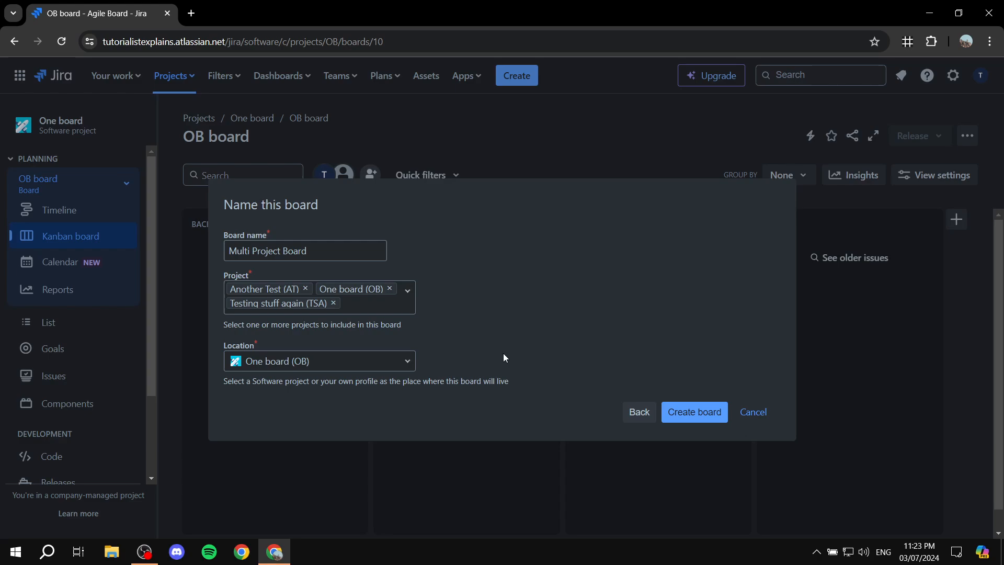
{"action": "left_click", "coordinate": [389, 361]}
{"action": "left_click", "coordinate": [465, 351]}
{"action": "left_click", "coordinate": [685, 411]}
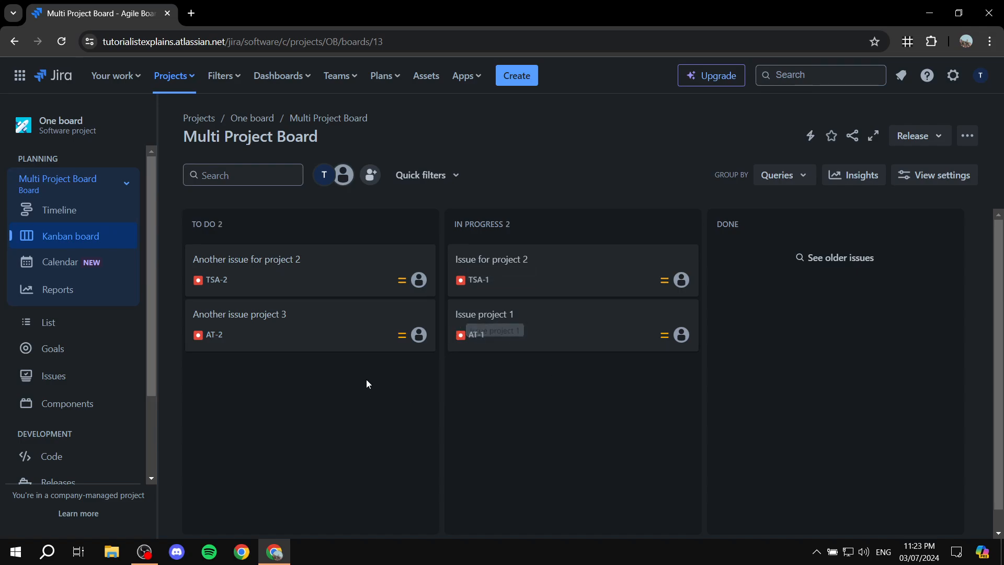
Step: Examine the issues on the Multi Project Board and look through its quick filter and view setting options
{"action": "scroll", "coordinate": [751, 401], "scroll_direction": "down", "scroll_amount": 1}
{"action": "scroll", "coordinate": [751, 401], "scroll_direction": "up", "scroll_amount": 1}
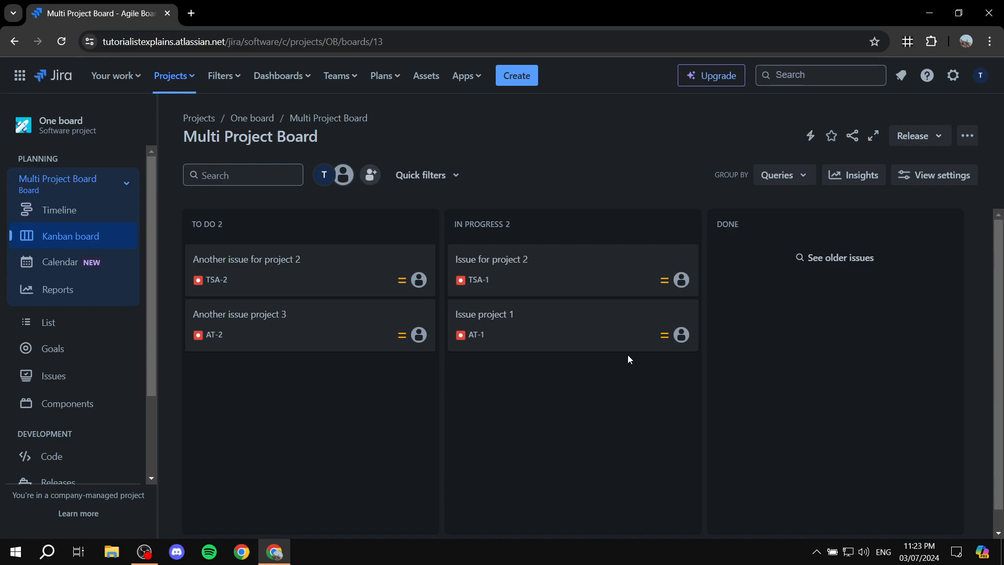
{"action": "left_click", "coordinate": [446, 176]}
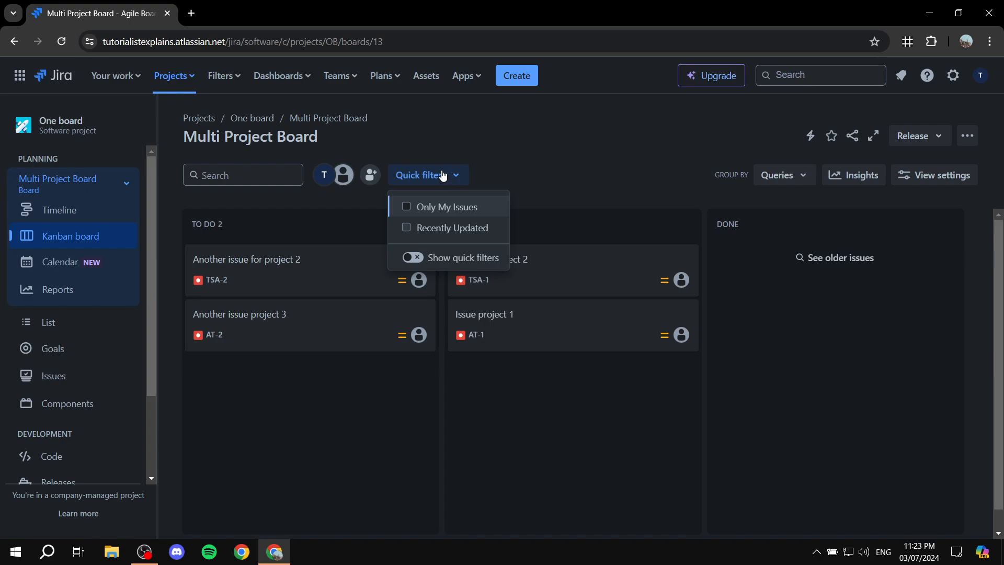
{"action": "left_click", "coordinate": [443, 176]}
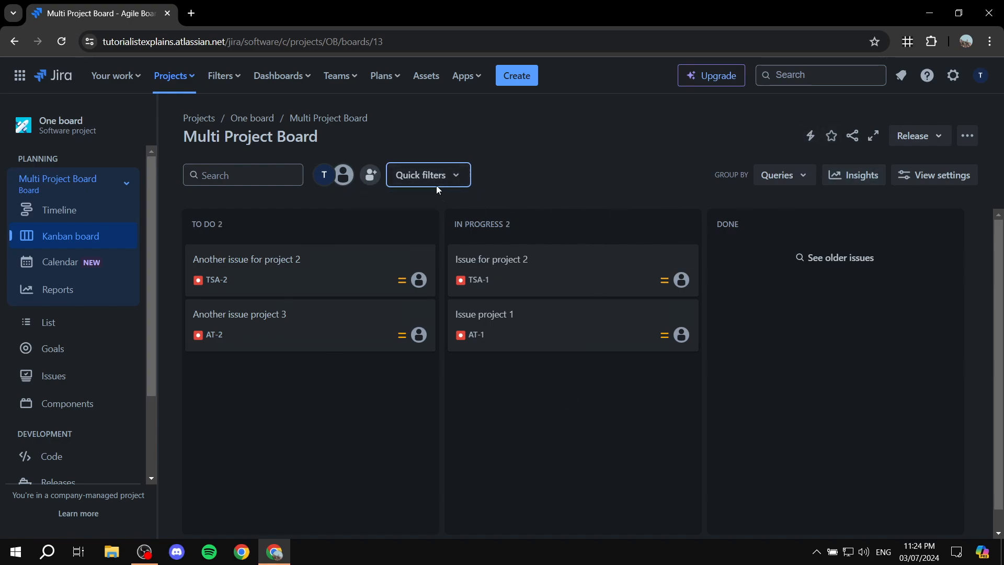
{"action": "left_click", "coordinate": [916, 176]}
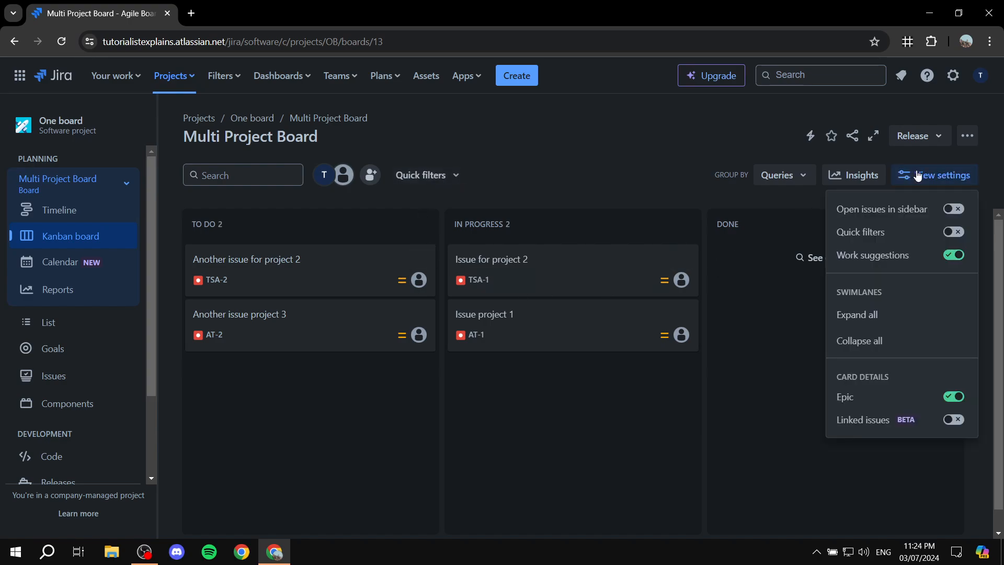
{"action": "left_click", "coordinate": [916, 175]}
Step: Open the configuration of the Multi Project Board and review its quick filters
{"action": "left_click", "coordinate": [966, 140]}
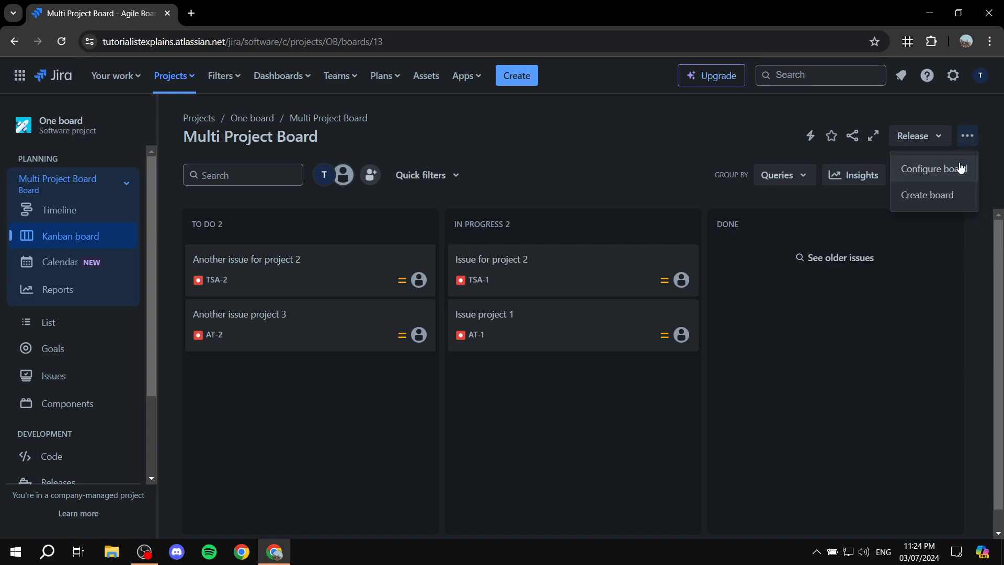
{"action": "left_click", "coordinate": [937, 168]}
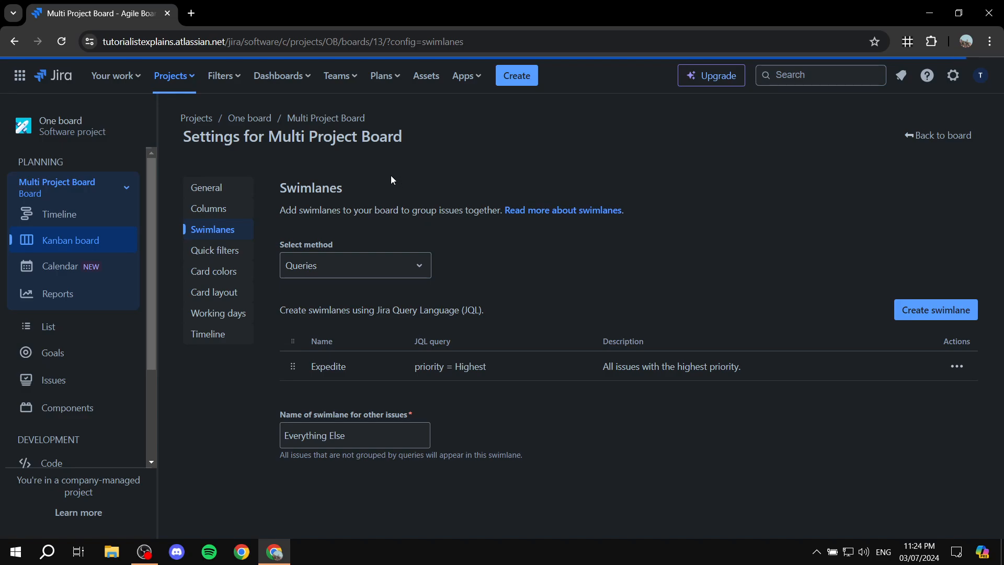
{"action": "left_click", "coordinate": [226, 251]}
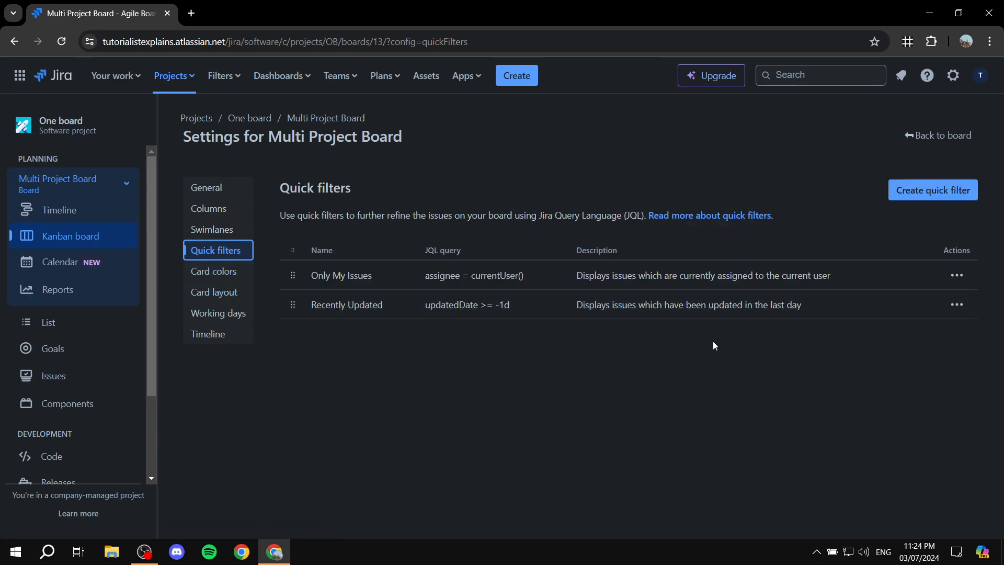
{"action": "left_click", "coordinate": [912, 194]}
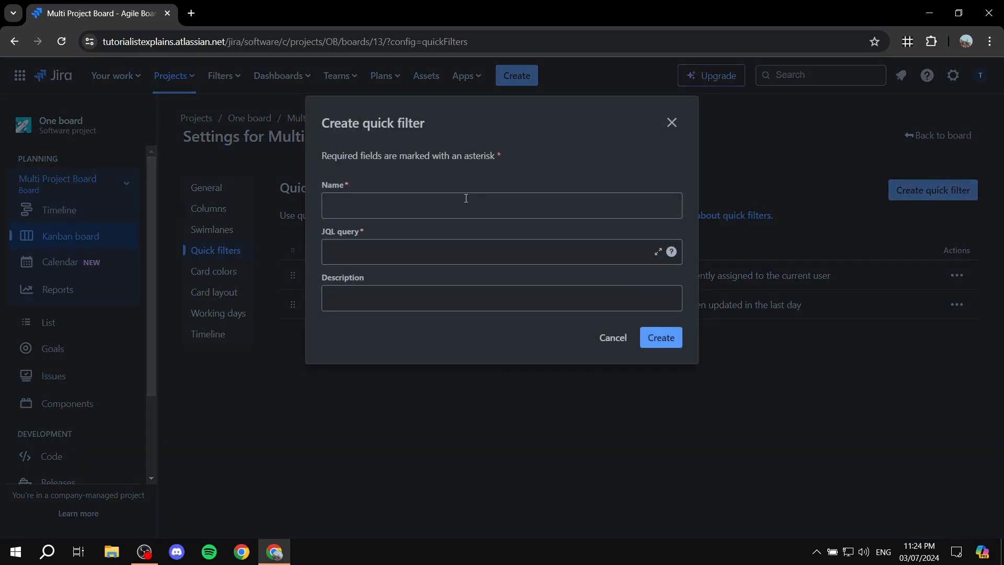
{"action": "left_click", "coordinate": [445, 205]}
{"action": "key", "text": "Tab"}
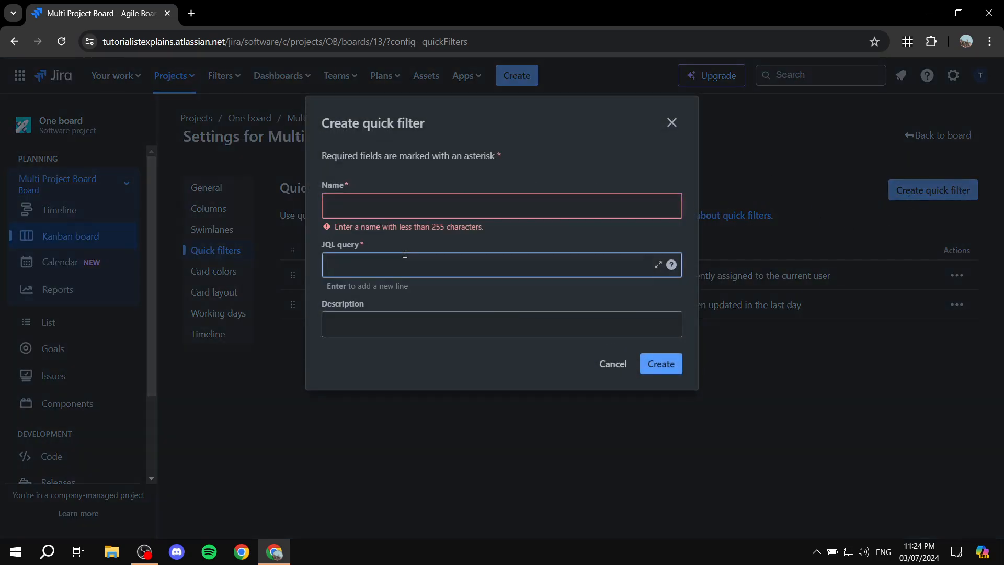
{"action": "left_click", "coordinate": [613, 364]}
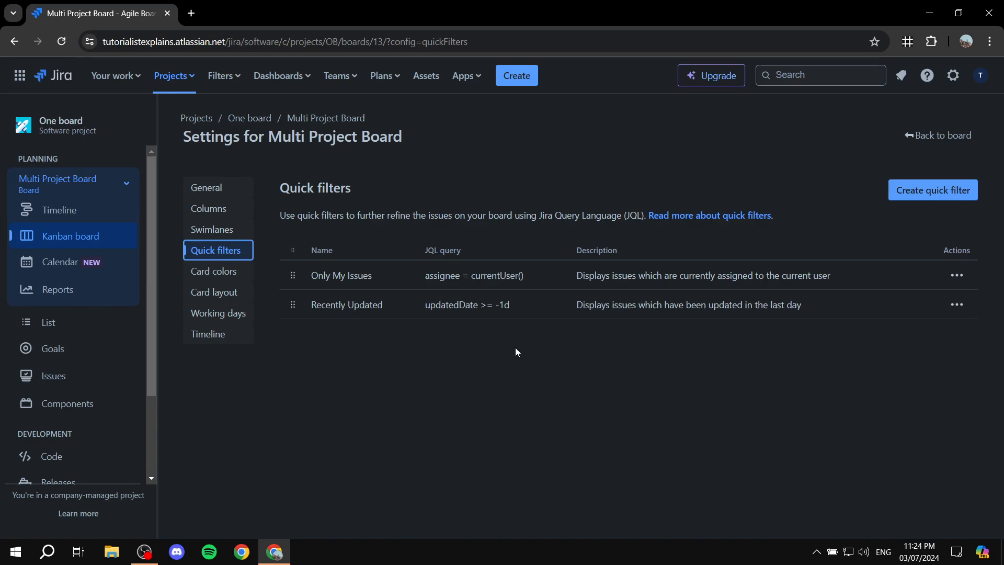
Step: Review the general settings and board filter query of the Multi Project Board, and return to its Kanban board
{"action": "left_click", "coordinate": [233, 191]}
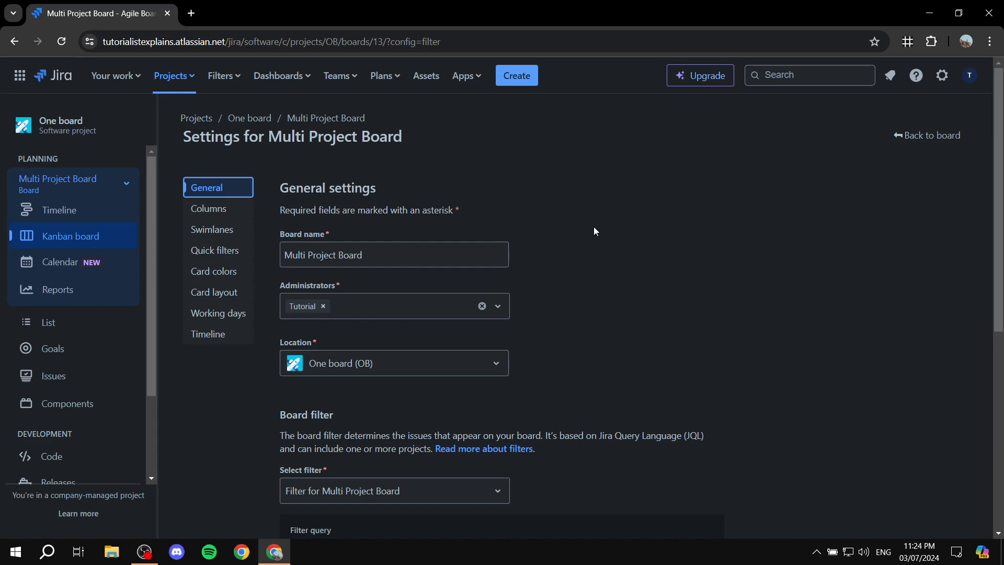
{"action": "scroll", "coordinate": [596, 235], "scroll_direction": "down", "scroll_amount": 5}
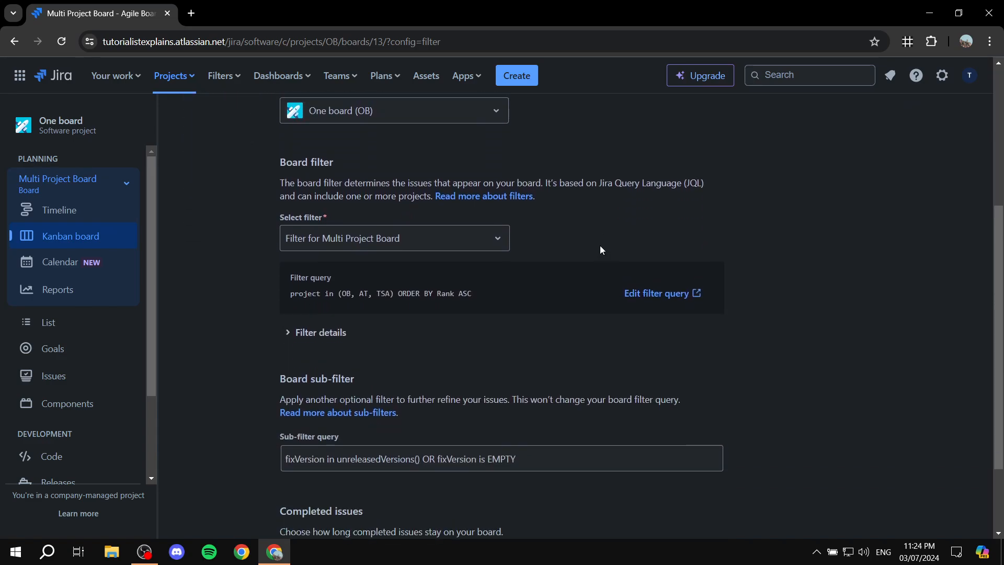
{"action": "scroll", "coordinate": [601, 249], "scroll_direction": "up", "scroll_amount": 5}
{"action": "left_click", "coordinate": [78, 236]}
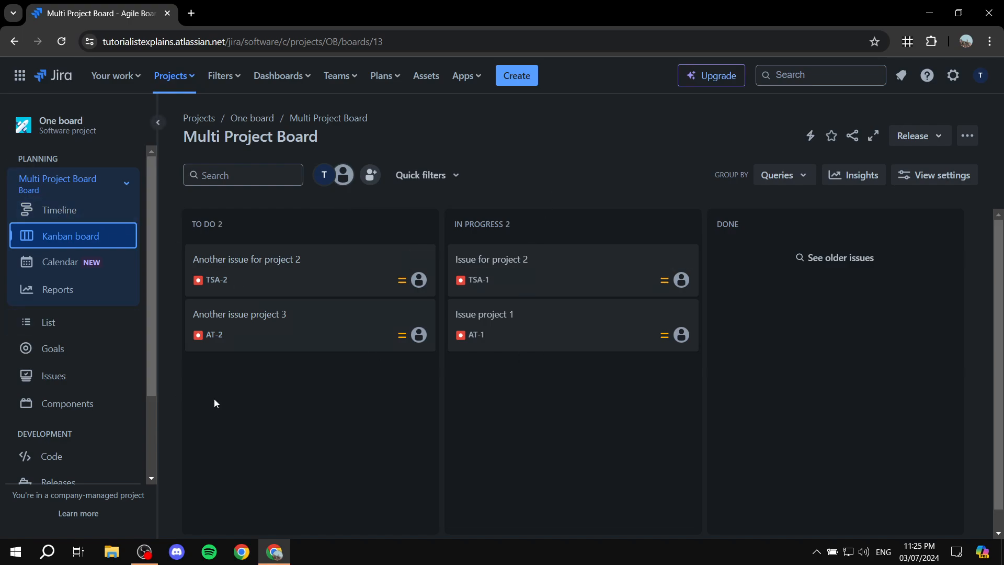
Step: Switch to the OB board to view its contents and switch back to the Multi Project Board
{"action": "left_click", "coordinate": [89, 195]}
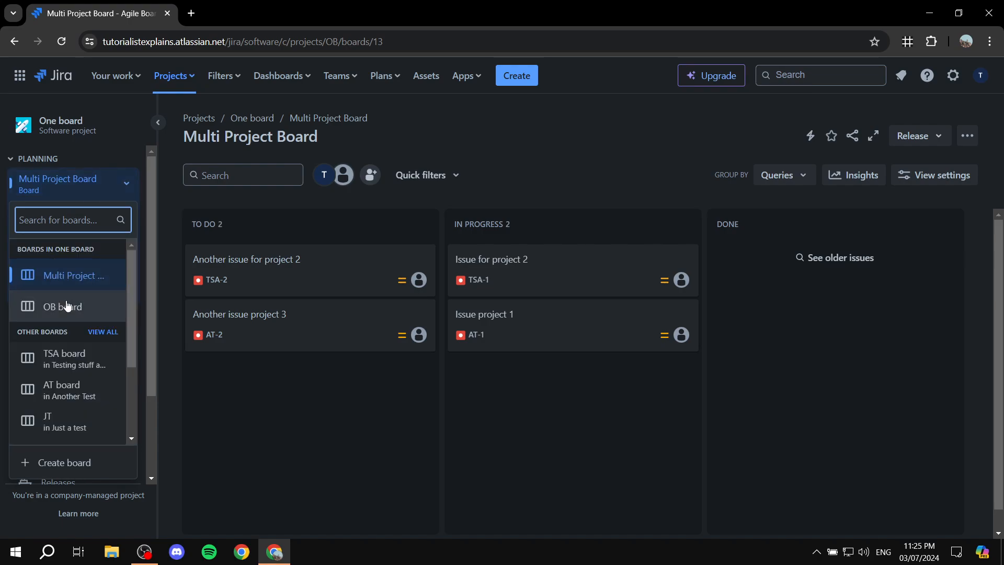
{"action": "left_click", "coordinate": [67, 306]}
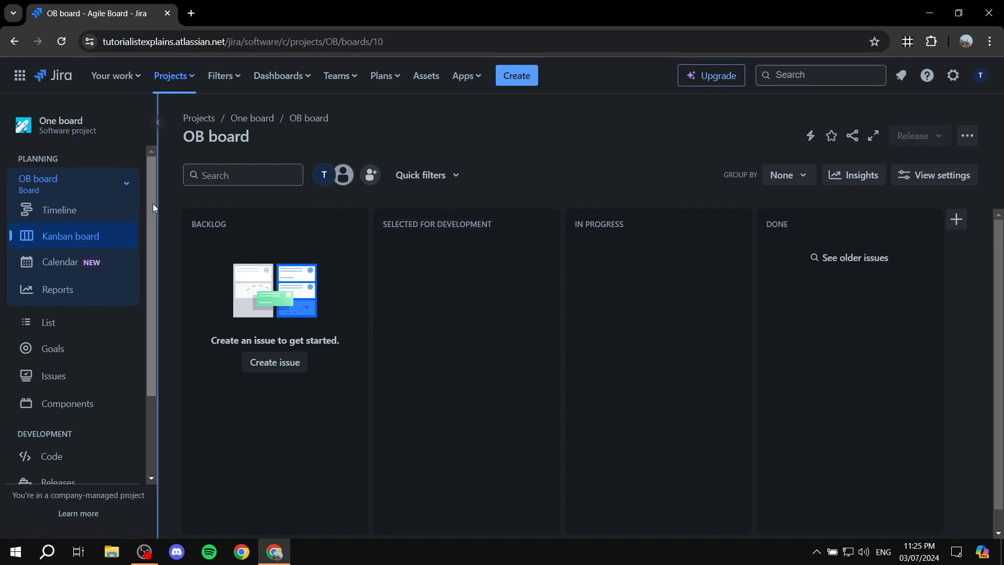
{"action": "left_click", "coordinate": [96, 193]}
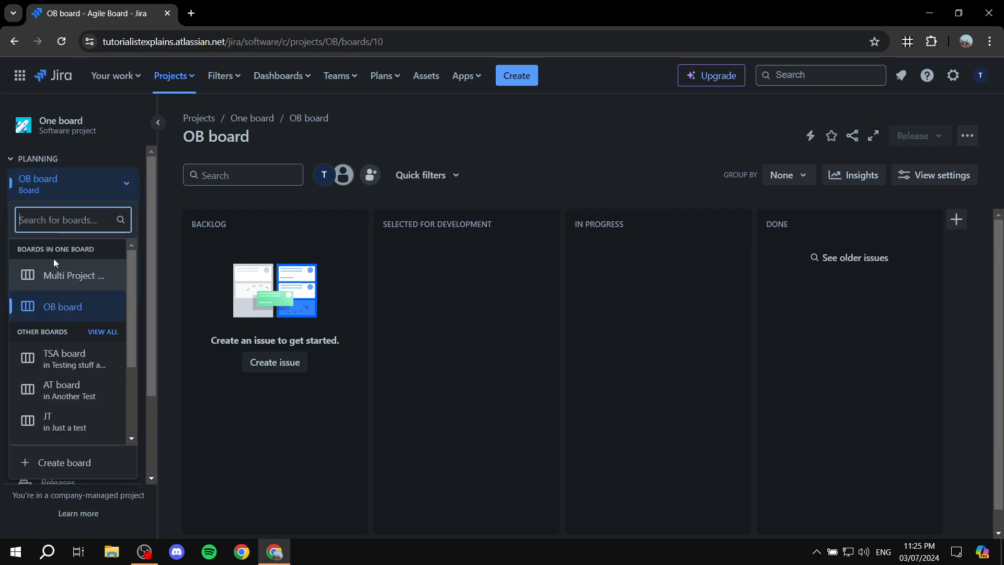
{"action": "left_click", "coordinate": [78, 275]}
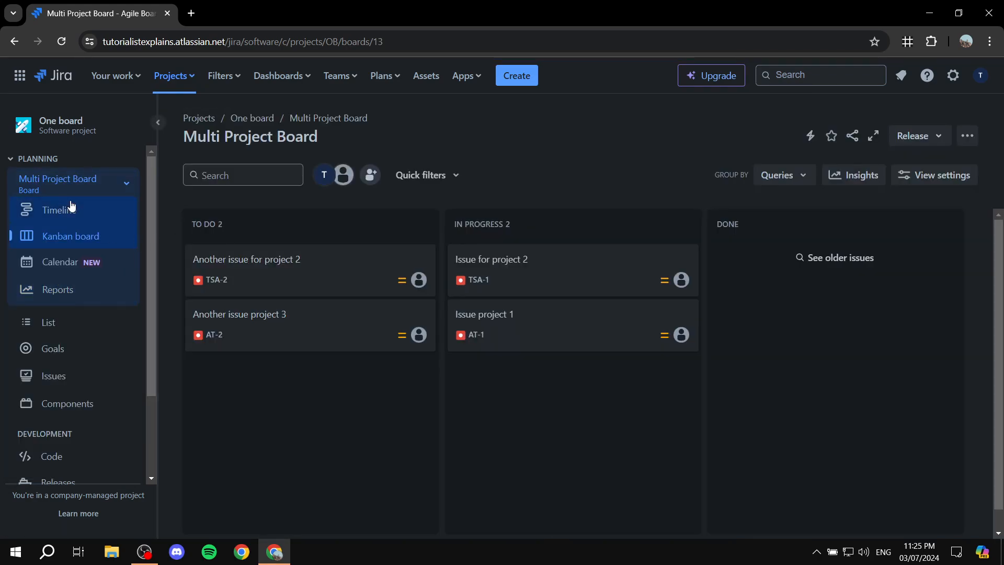